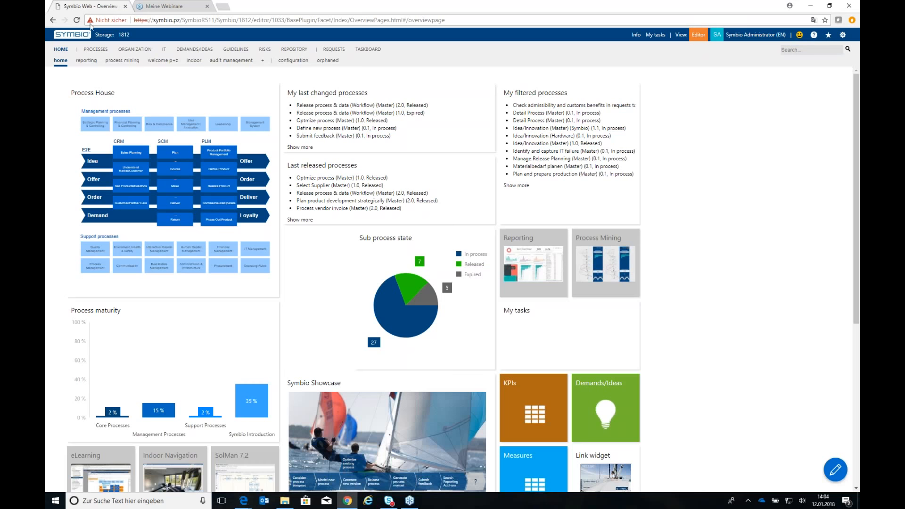
Show the released version 1.0 of the Idea/Innovation sub process under Idea Management / Innovation in the process architecture
{"action": "left_click", "coordinate": [96, 49]}
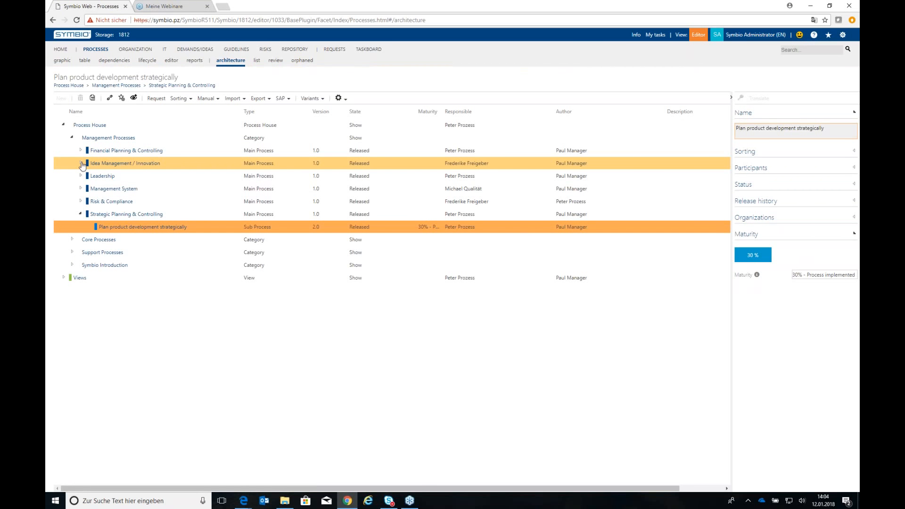
{"action": "left_click", "coordinate": [81, 163]}
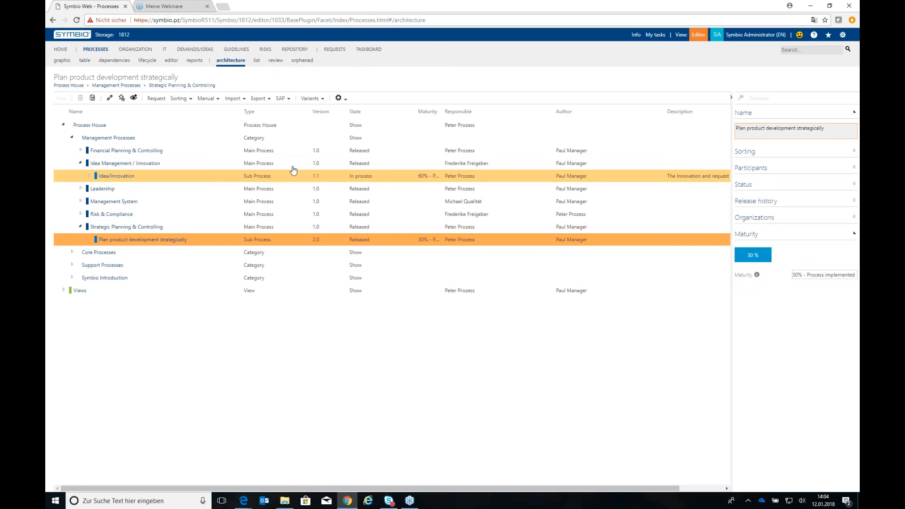
{"action": "left_click", "coordinate": [289, 181]}
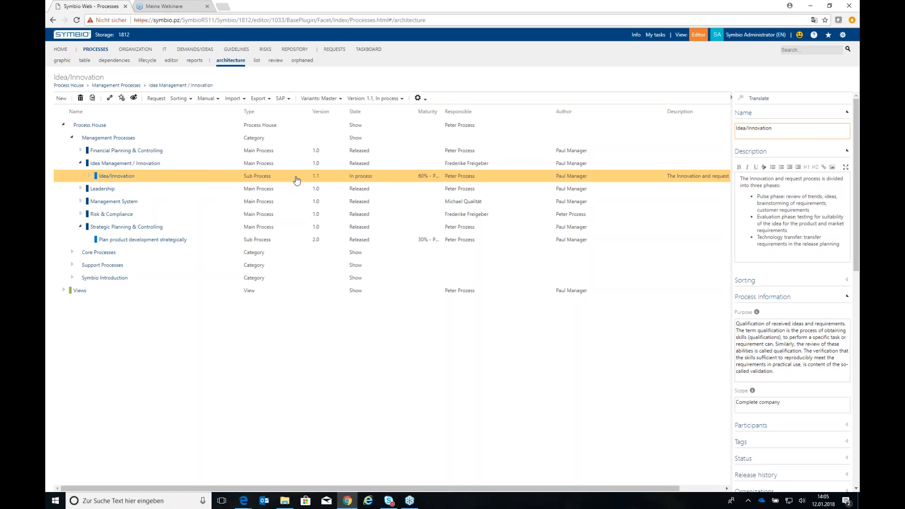
{"action": "left_click", "coordinate": [369, 99]}
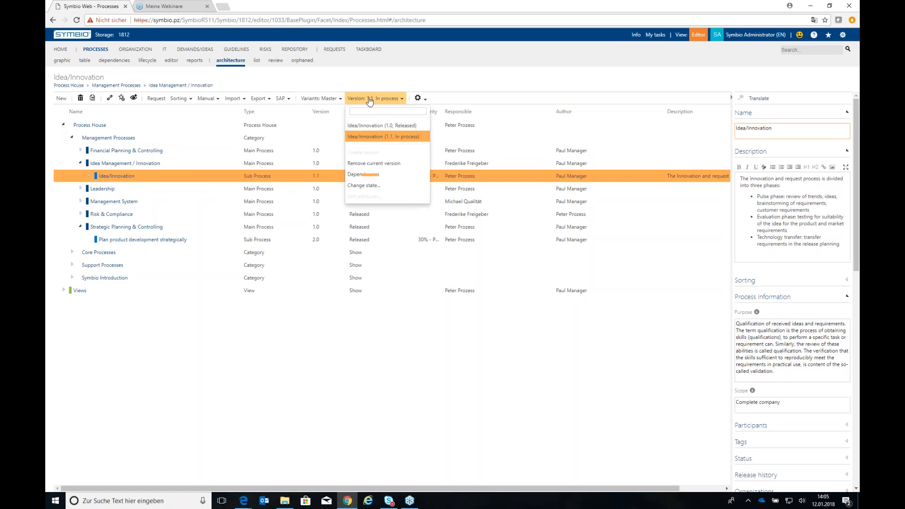
{"action": "left_click", "coordinate": [413, 127]}
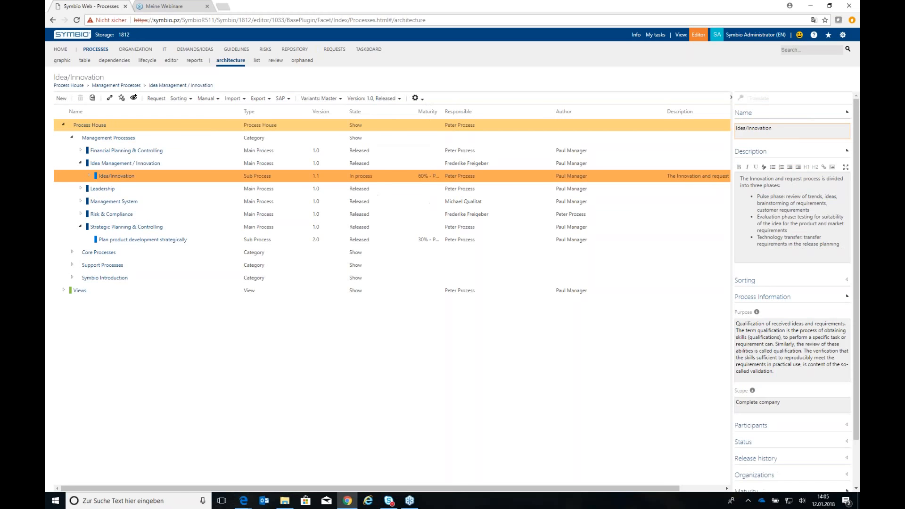
{"action": "left_click", "coordinate": [794, 245]}
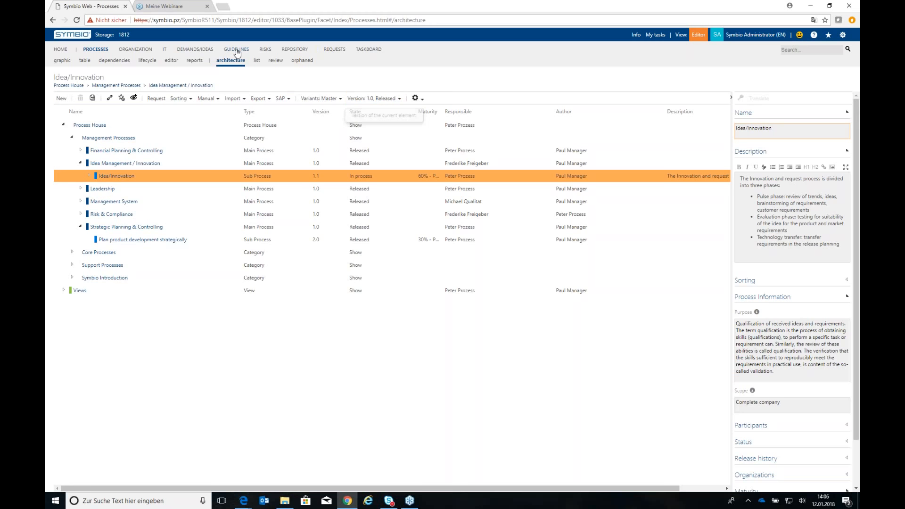
Open the IT architecture and list the available versions of the Project planning tool system
{"action": "left_click", "coordinate": [165, 50]}
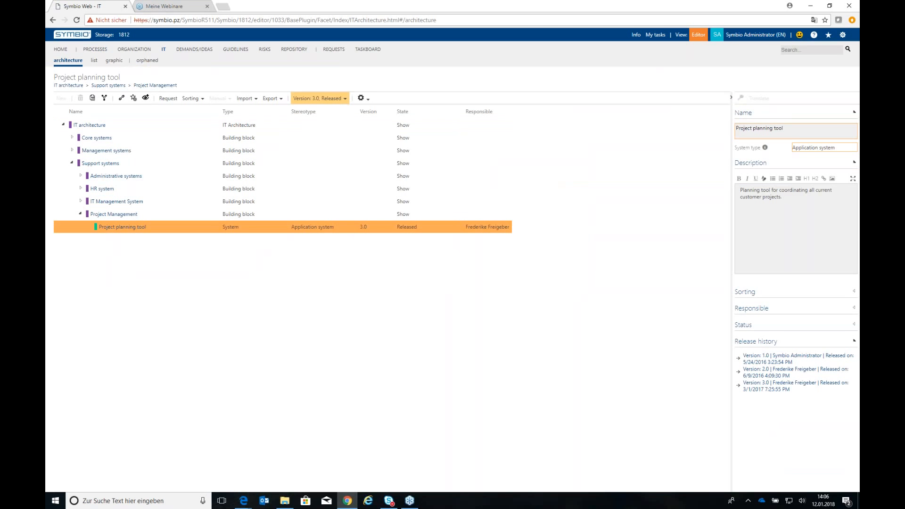
{"action": "left_click", "coordinate": [331, 99]}
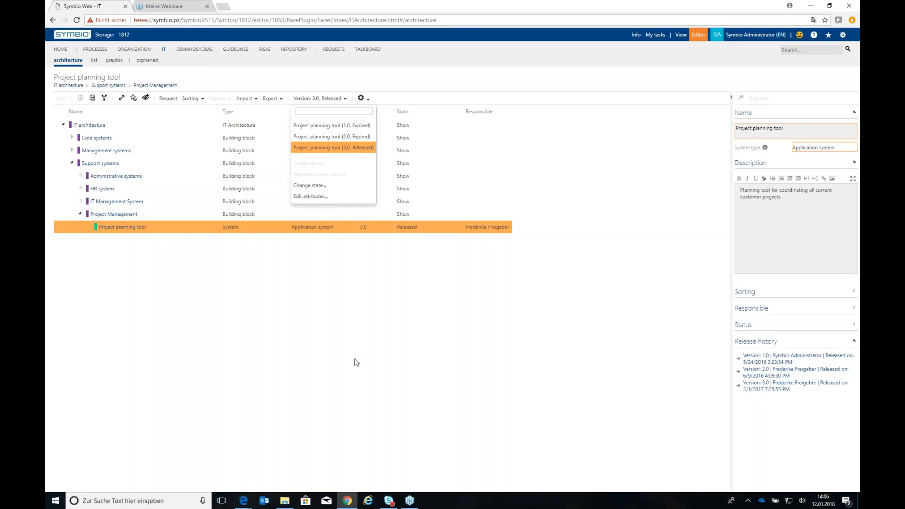
Create a sub process named "Structure suppliers" under the Management Processes category in the process architecture
{"action": "left_click", "coordinate": [93, 52]}
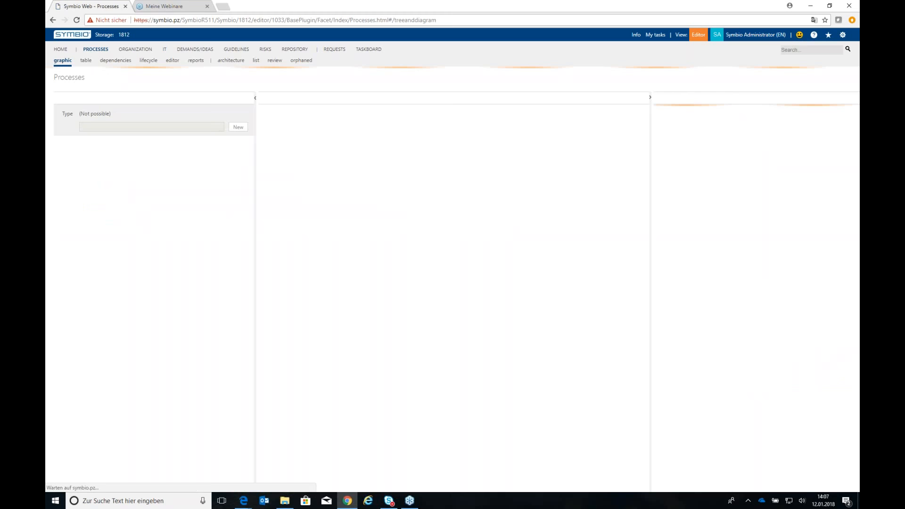
{"action": "left_click", "coordinate": [225, 63]}
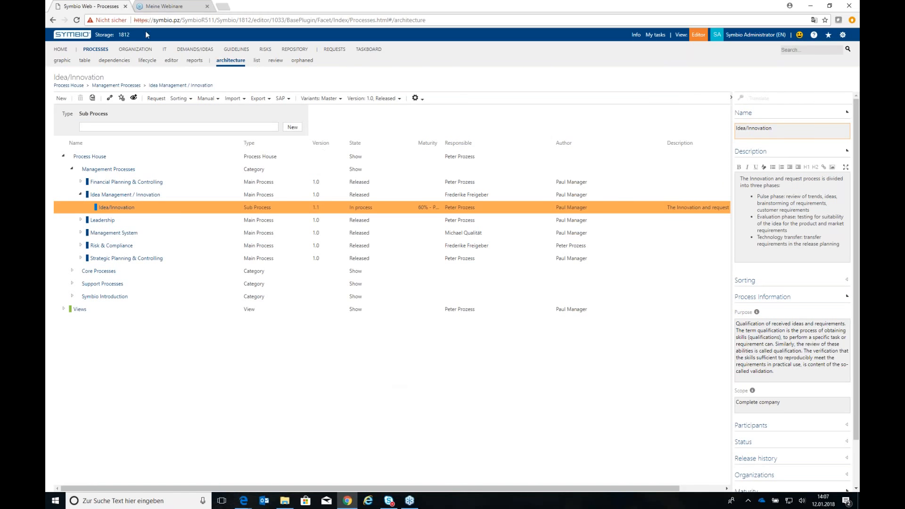
{"action": "left_click", "coordinate": [160, 171]}
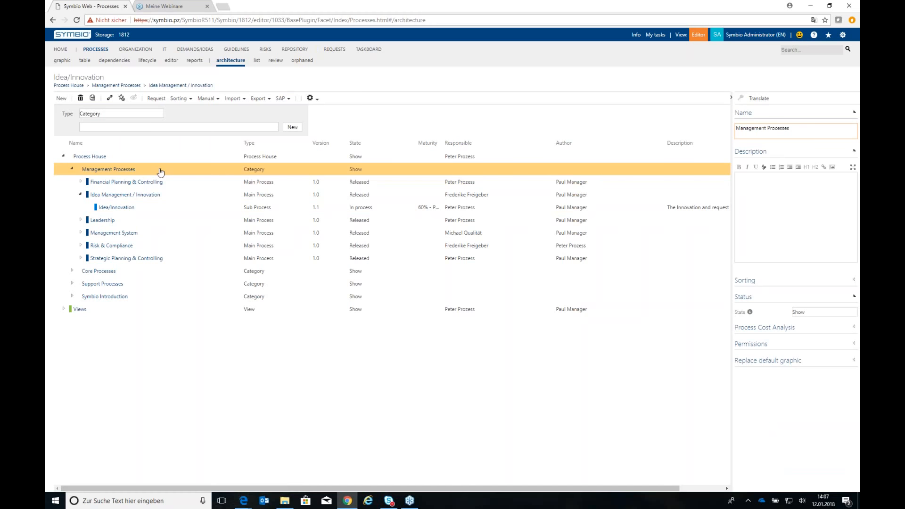
{"action": "left_click", "coordinate": [125, 115]}
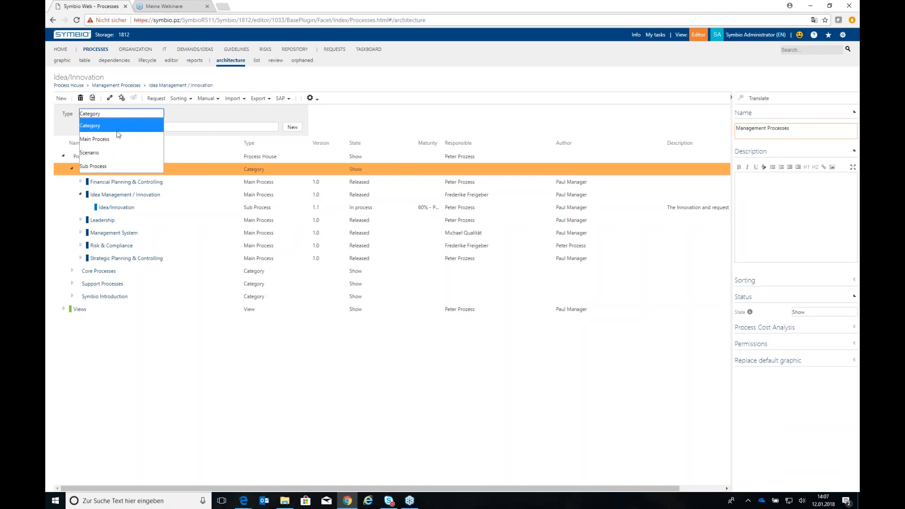
{"action": "left_click", "coordinate": [101, 161]}
{"action": "type", "text": "S"}
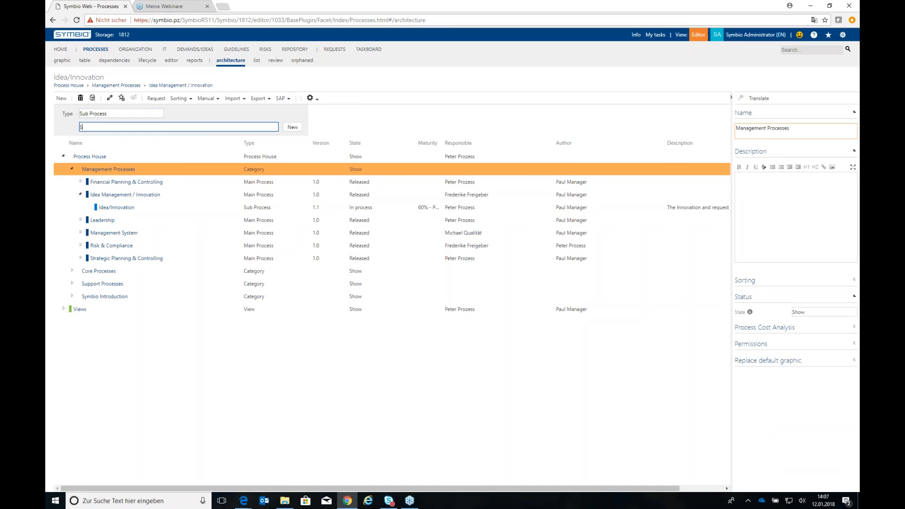
{"action": "type", "text": "tructure suppliers"}
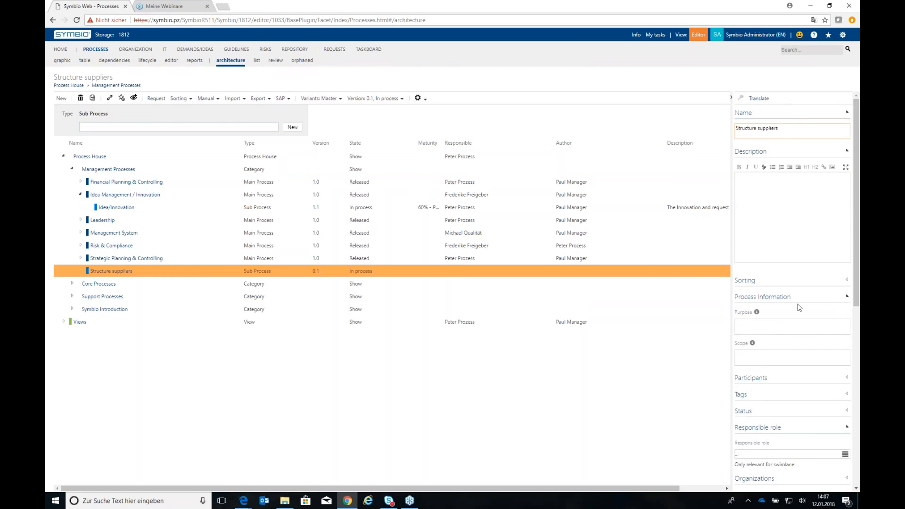
Assign the managing user as author among the participants of the Structure suppliers sub process
{"action": "scroll", "coordinate": [747, 385], "scroll_direction": "down", "scroll_amount": 2}
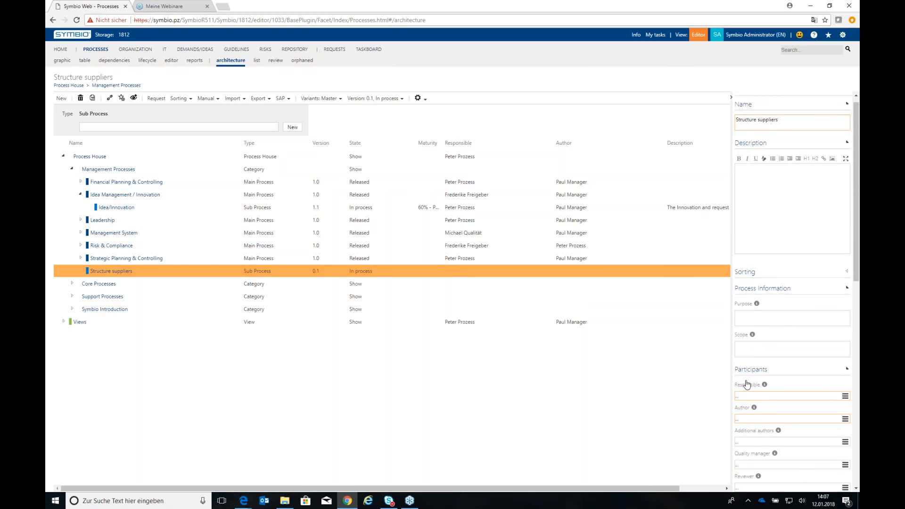
{"action": "left_click", "coordinate": [745, 367]}
{"action": "left_click", "coordinate": [742, 366]}
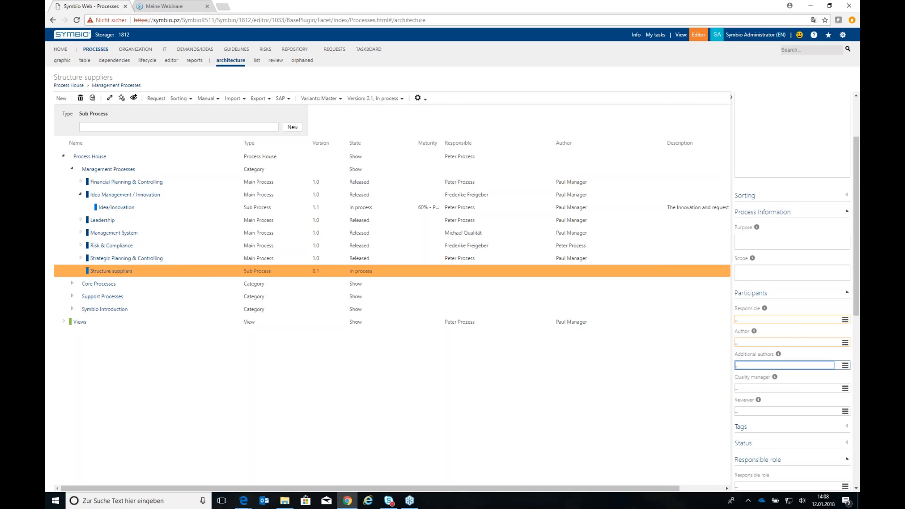
{"action": "left_click", "coordinate": [748, 343]}
{"action": "type", "text": "paul"}
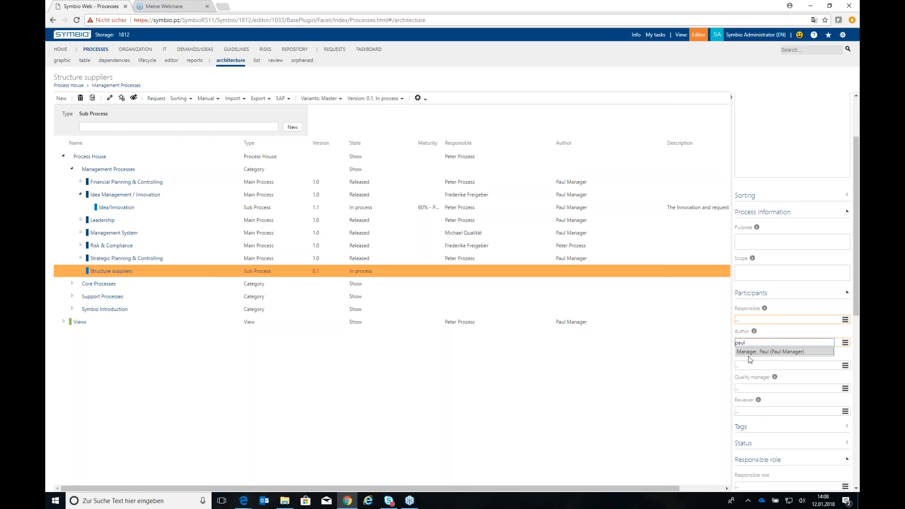
{"action": "left_click", "coordinate": [750, 354]}
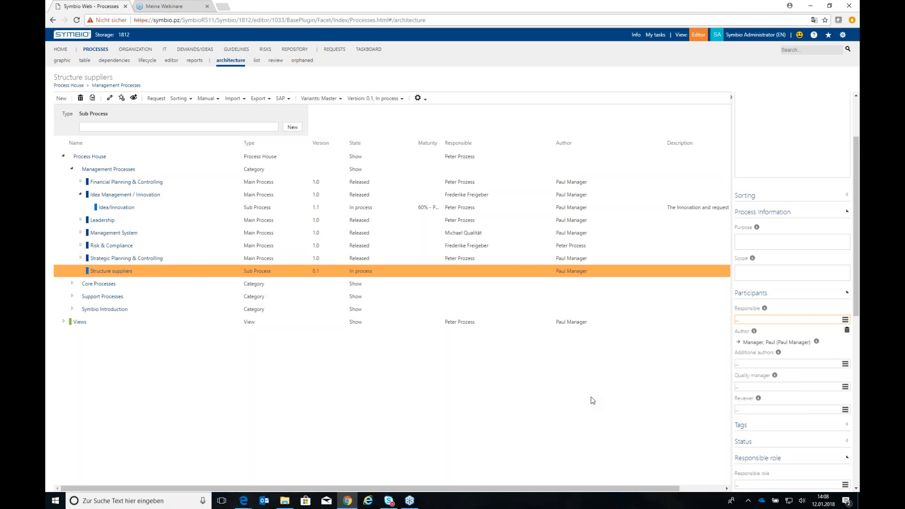
Log out, log back in with the approver's user name and password, and switch to the editor view
{"action": "left_click", "coordinate": [745, 38]}
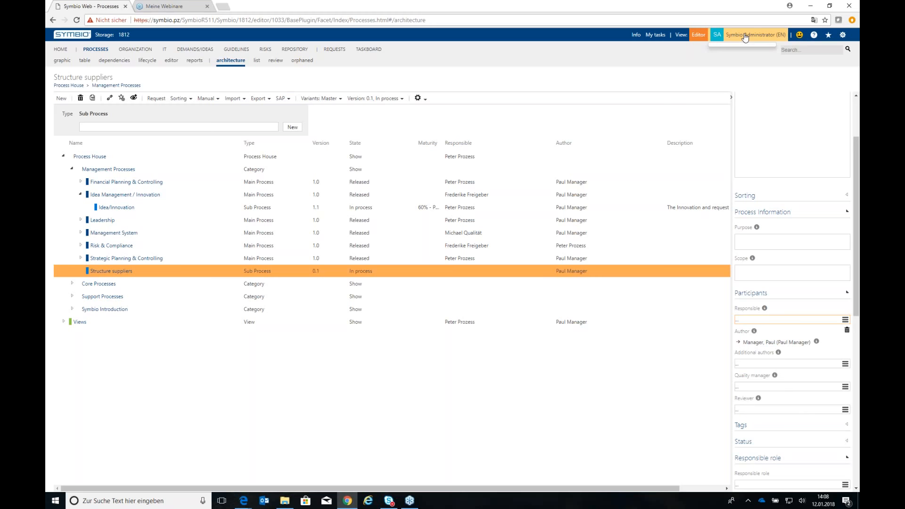
{"action": "left_click", "coordinate": [770, 273]}
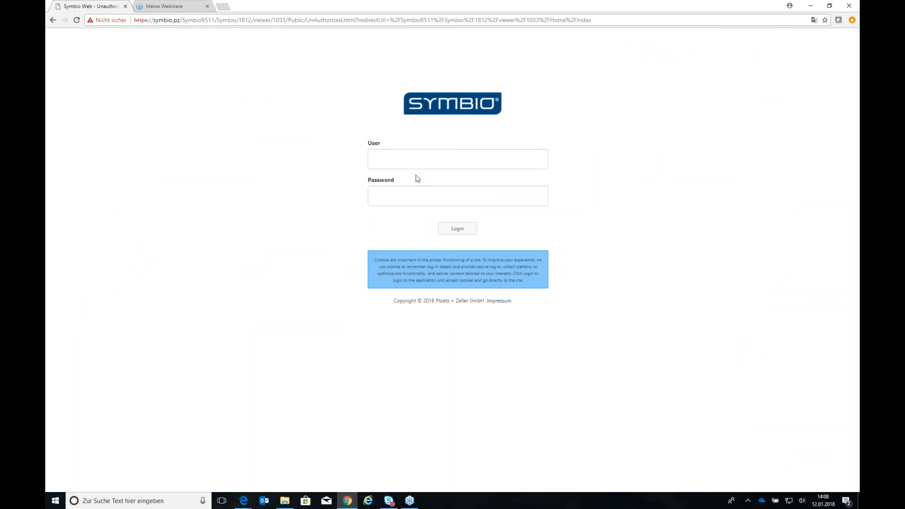
{"action": "left_click", "coordinate": [404, 158]}
{"action": "left_click", "coordinate": [398, 178]}
{"action": "left_click", "coordinate": [386, 199]}
{"action": "type", "text": "****"}
{"action": "left_click", "coordinate": [455, 228]}
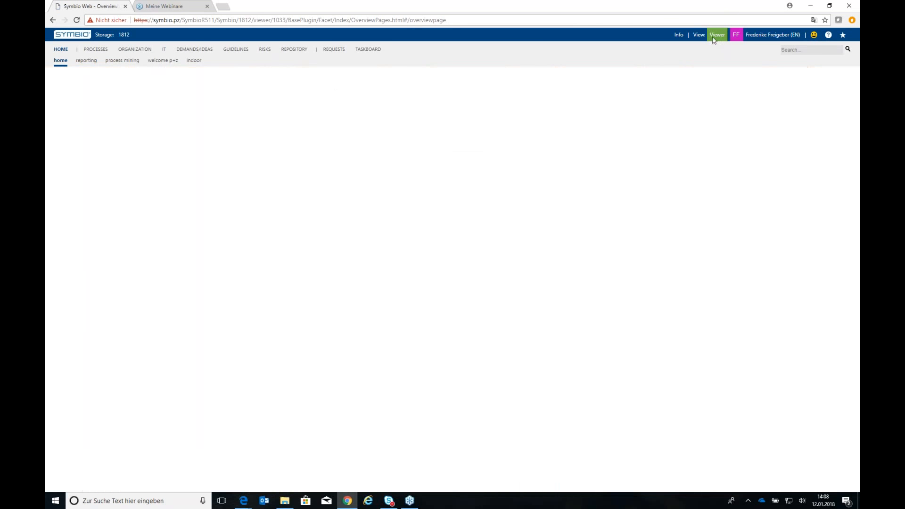
{"action": "left_click", "coordinate": [714, 38]}
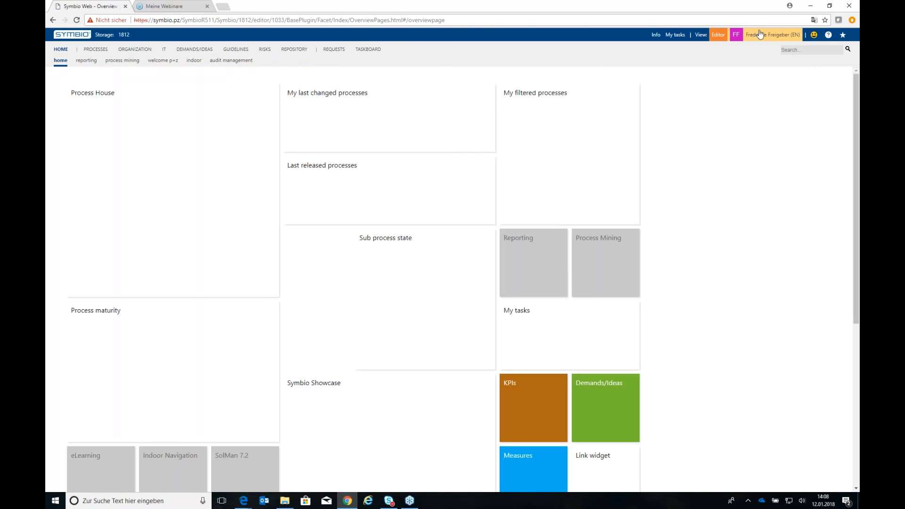
Check the logged-in user's roles in the profile and view the Structure suppliers sub process with this account
{"action": "left_click", "coordinate": [759, 34]}
{"action": "double_click", "coordinate": [680, 159]}
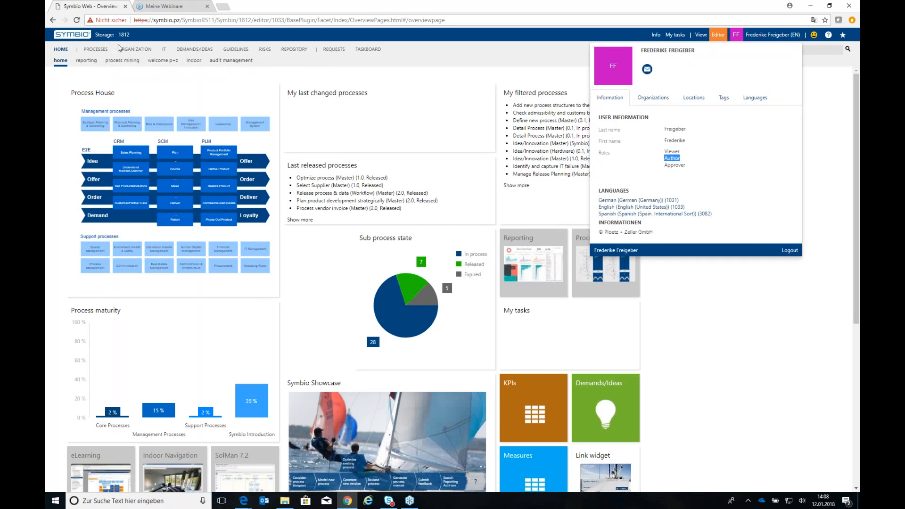
{"action": "left_click", "coordinate": [95, 49]}
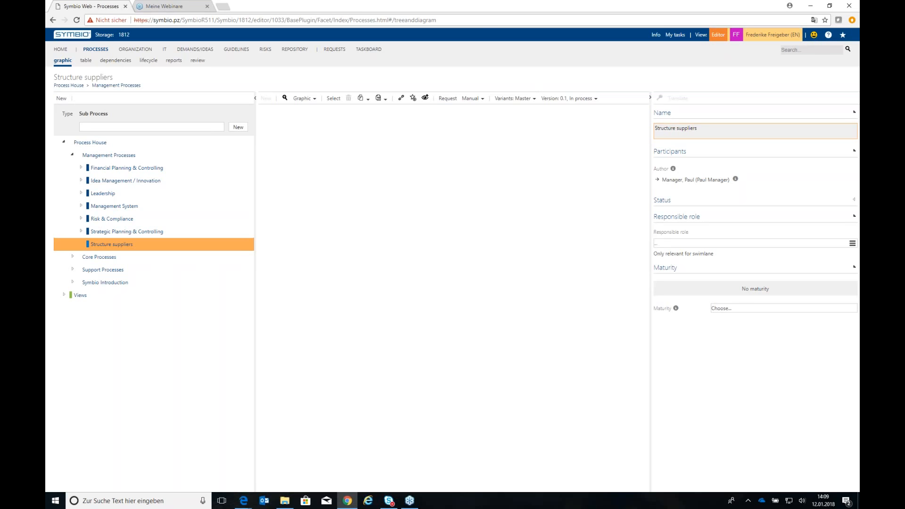
Log out, log back in with the administrator's user name and password, and switch to the editor view
{"action": "left_click", "coordinate": [773, 34]}
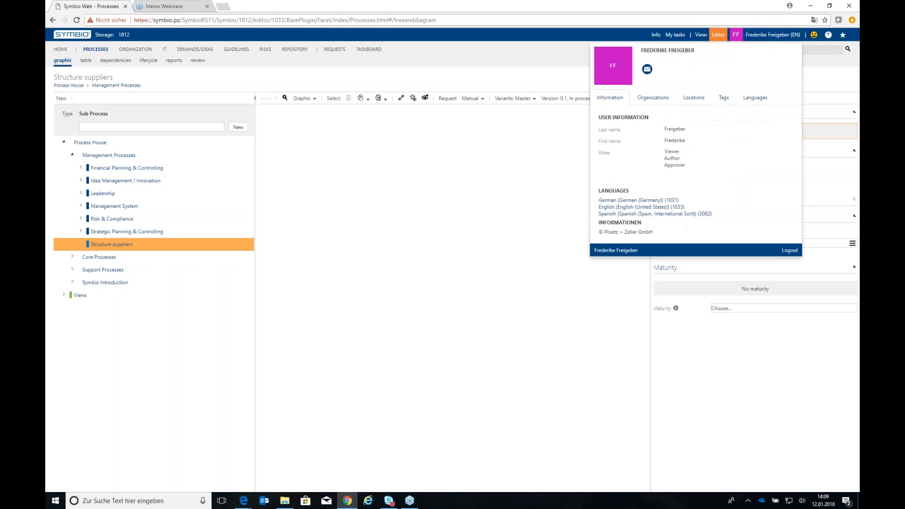
{"action": "left_click", "coordinate": [787, 250]}
{"action": "left_click", "coordinate": [405, 161]}
{"action": "type", "text": "admin"}
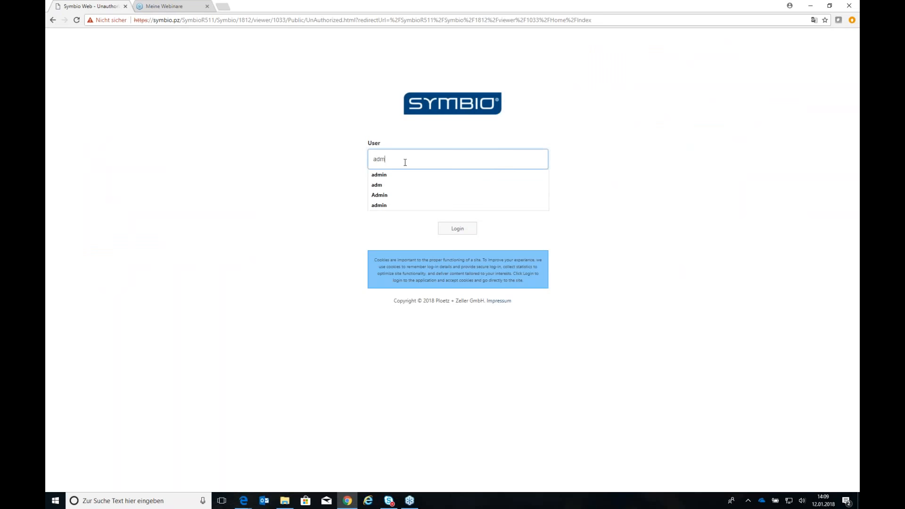
{"action": "key", "text": "Tab"}
{"action": "type", "text": "••••••"}
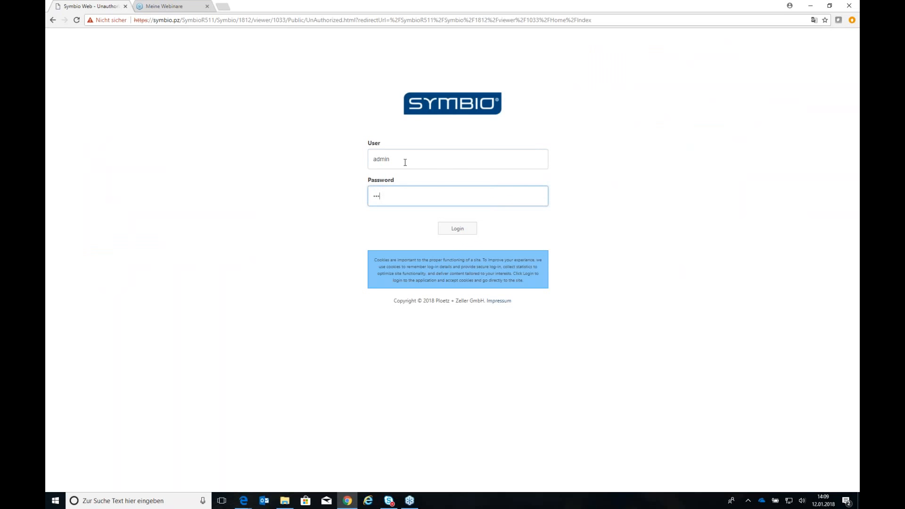
{"action": "key", "text": "Return"}
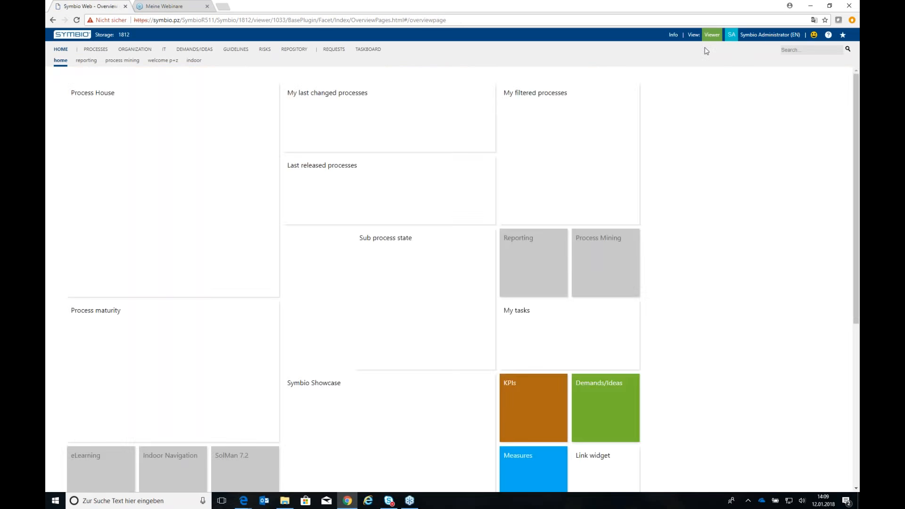
{"action": "left_click", "coordinate": [712, 35]}
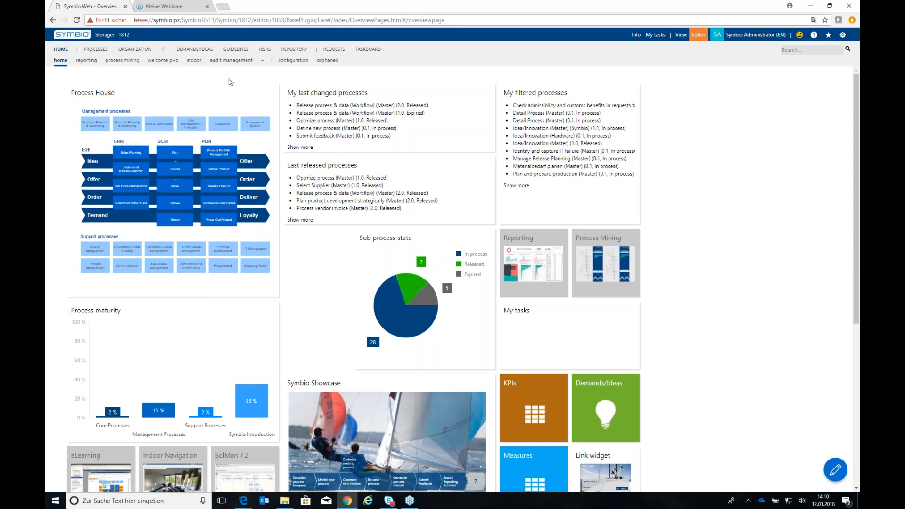
Select the Store goods sub process under Core Processes > SCM > Deliver in the process architecture view
{"action": "left_click", "coordinate": [100, 49]}
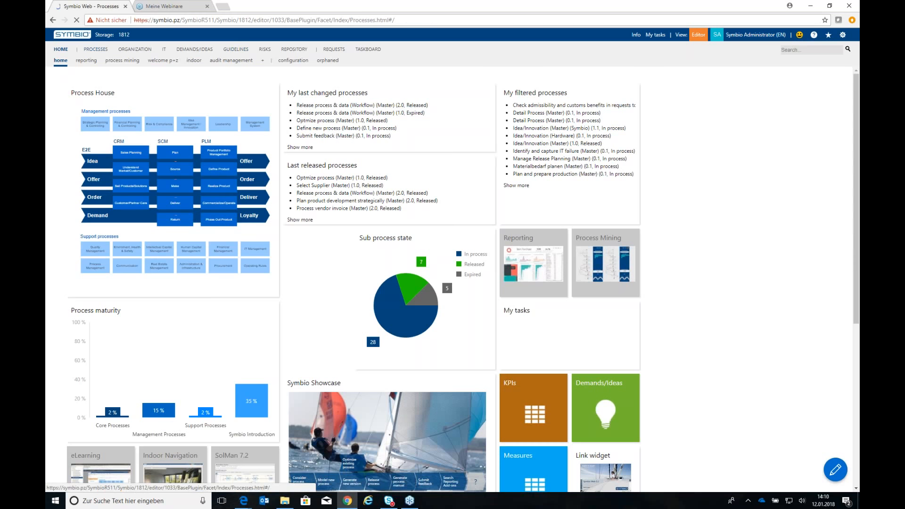
{"action": "left_click", "coordinate": [249, 62]}
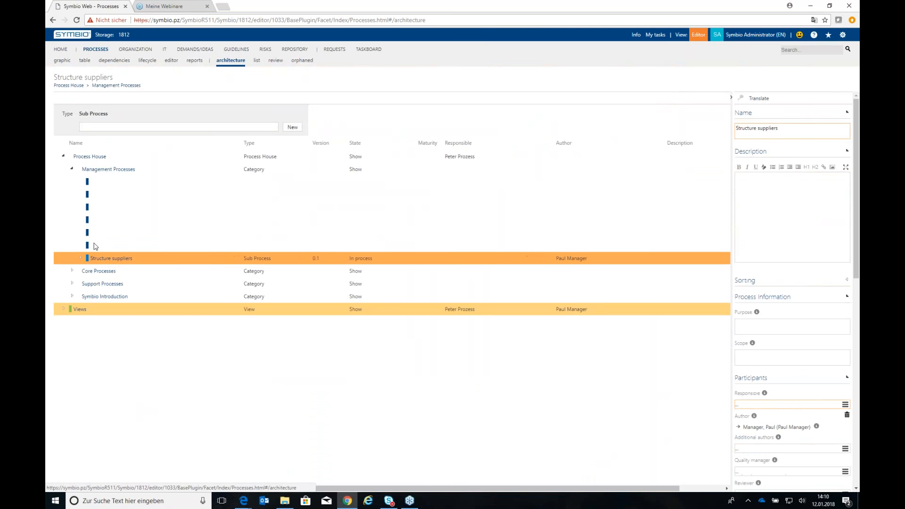
{"action": "left_click", "coordinate": [72, 170]}
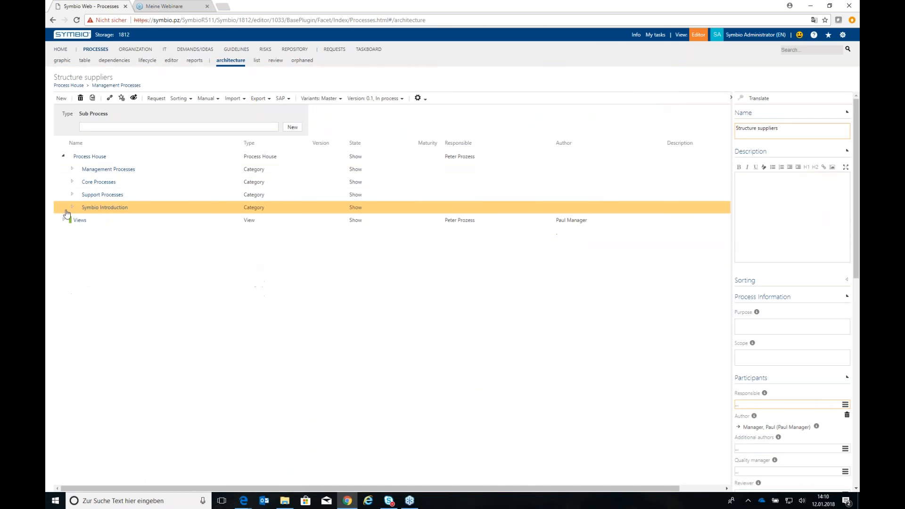
{"action": "left_click", "coordinate": [72, 182]}
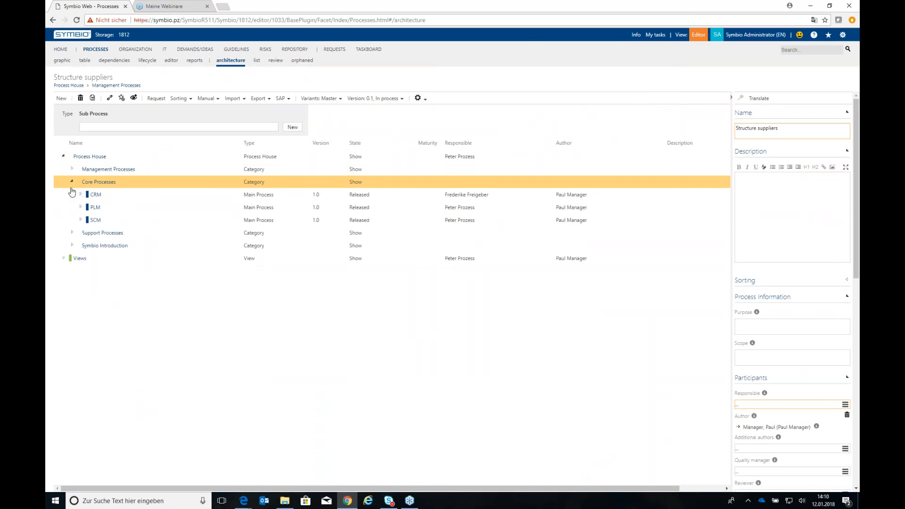
{"action": "left_click", "coordinate": [80, 220]}
{"action": "left_click", "coordinate": [89, 233]}
{"action": "left_click", "coordinate": [209, 249]}
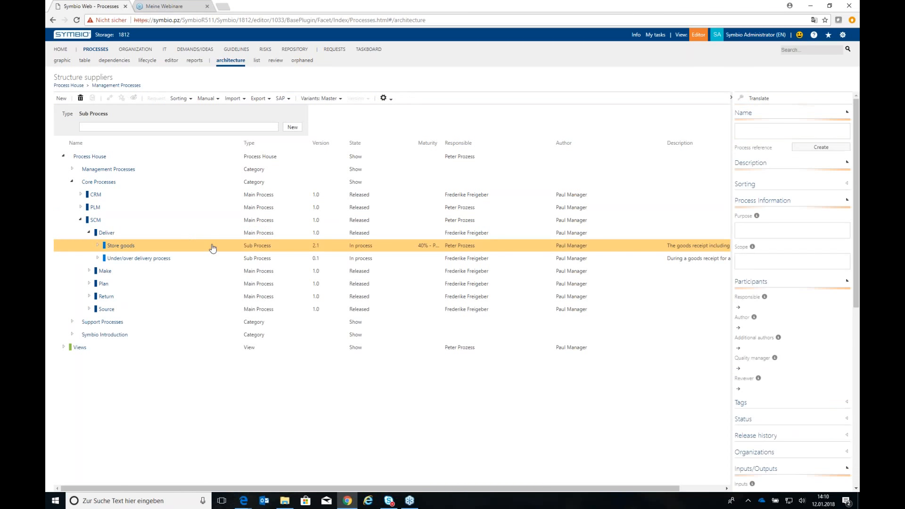
Check the variants of Store goods and switch the sub process to its released version 2.0
{"action": "left_click", "coordinate": [325, 100]}
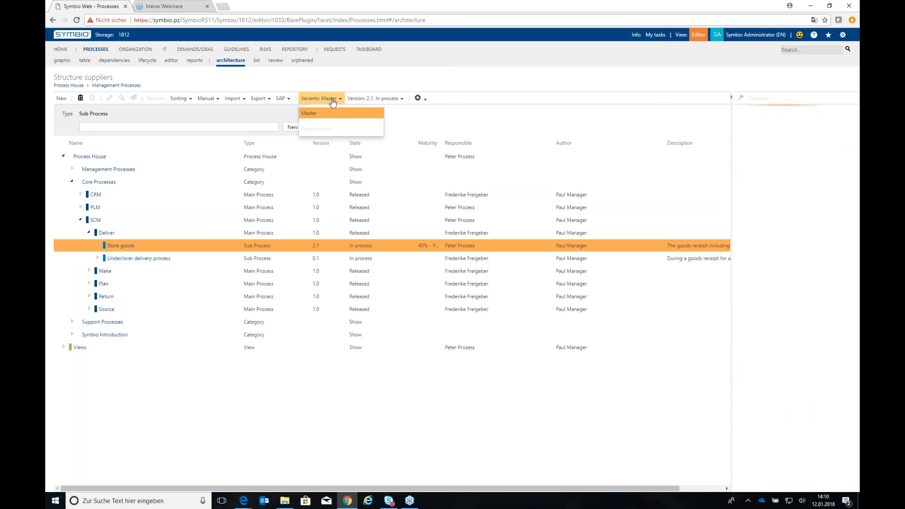
{"action": "left_click", "coordinate": [380, 98]}
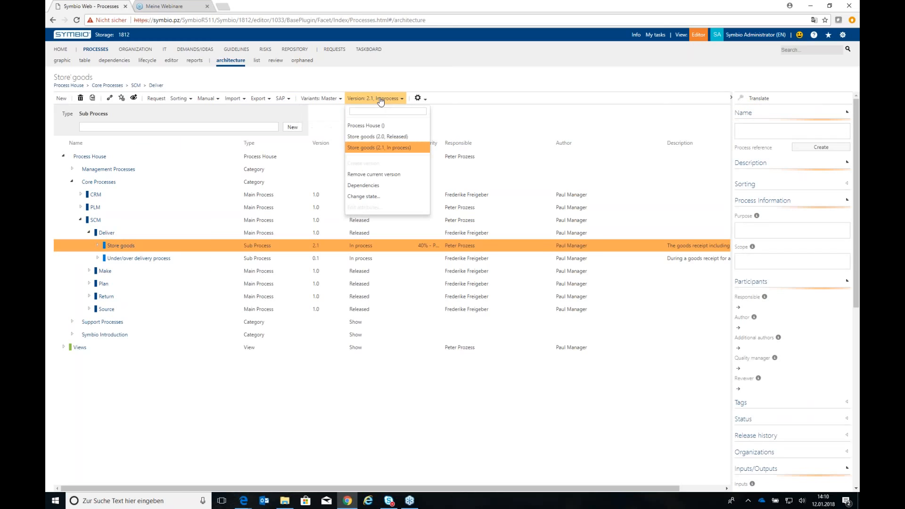
{"action": "left_click", "coordinate": [378, 137]}
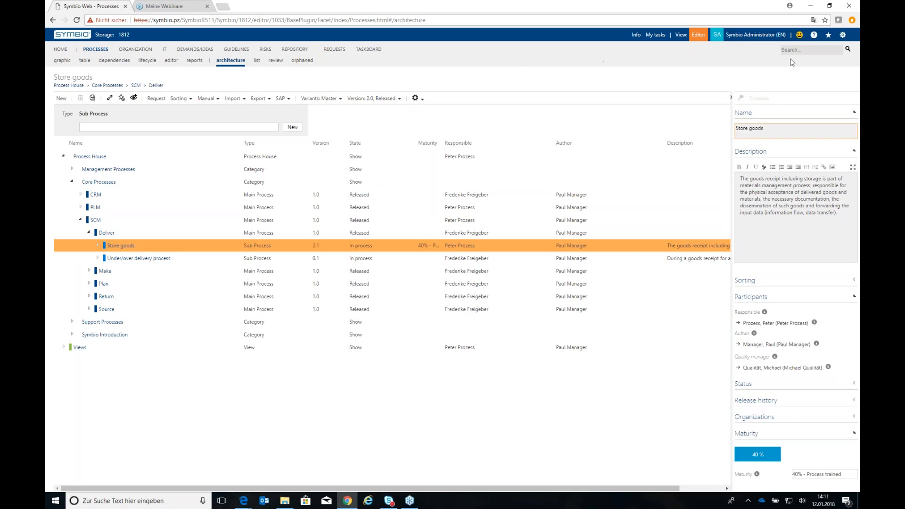
View the defined variants in the administration settings and return to the process graphic of Store goods
{"action": "left_click", "coordinate": [843, 34]}
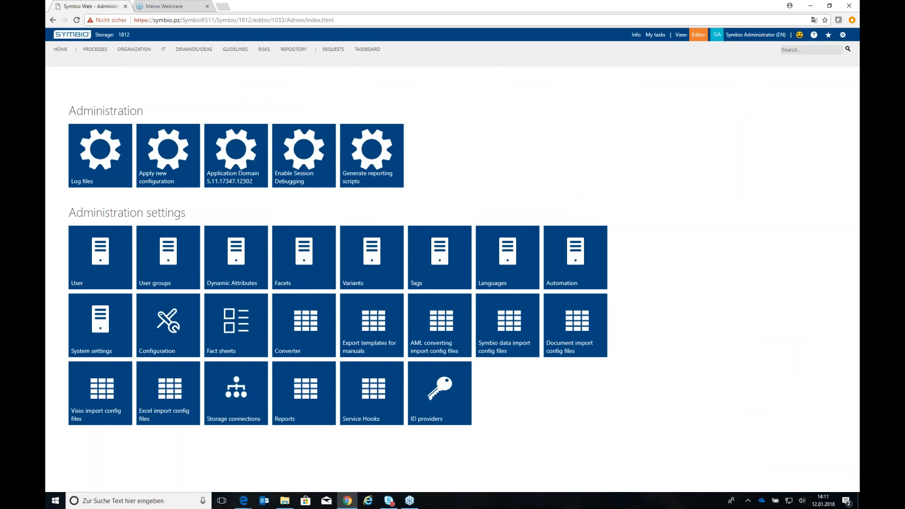
{"action": "left_click", "coordinate": [381, 264]}
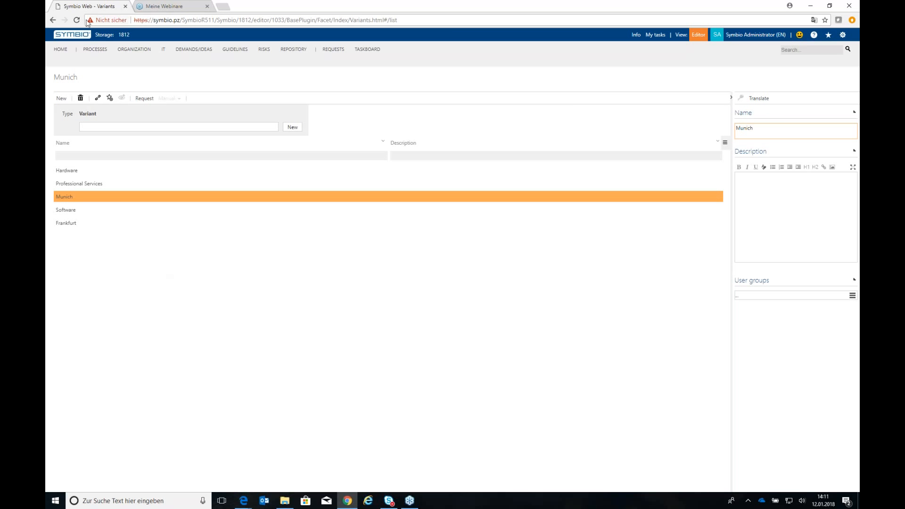
{"action": "left_click", "coordinate": [94, 49]}
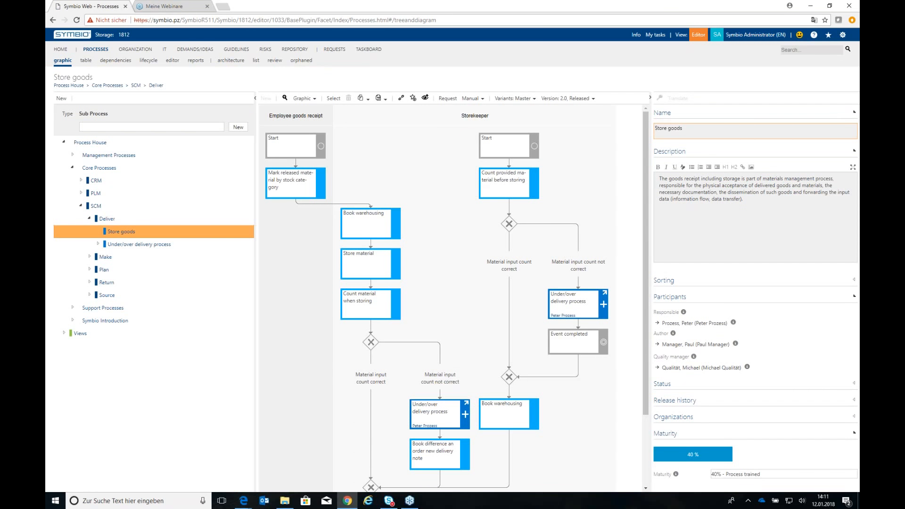
Create a Frankfurt variant of the released Store goods sub process and check its variant options
{"action": "left_click", "coordinate": [524, 100]}
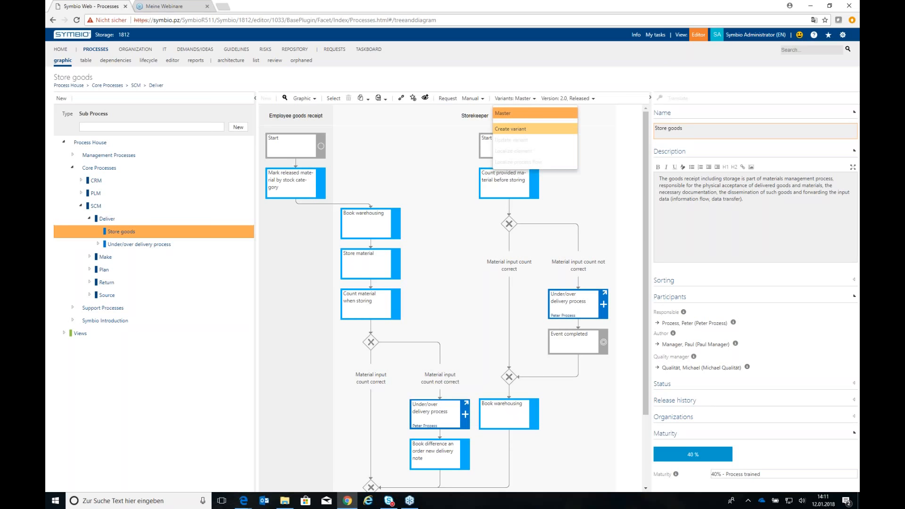
{"action": "left_click", "coordinate": [551, 130]}
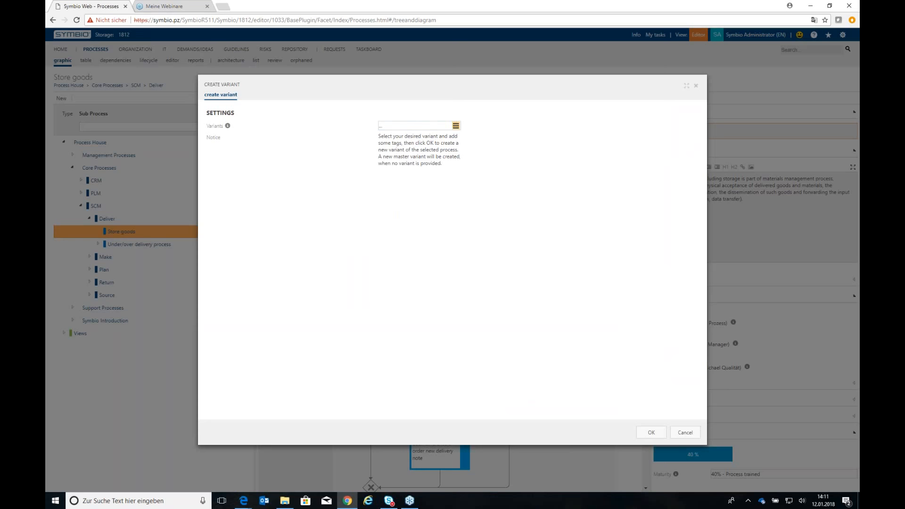
{"action": "left_click", "coordinate": [456, 126]}
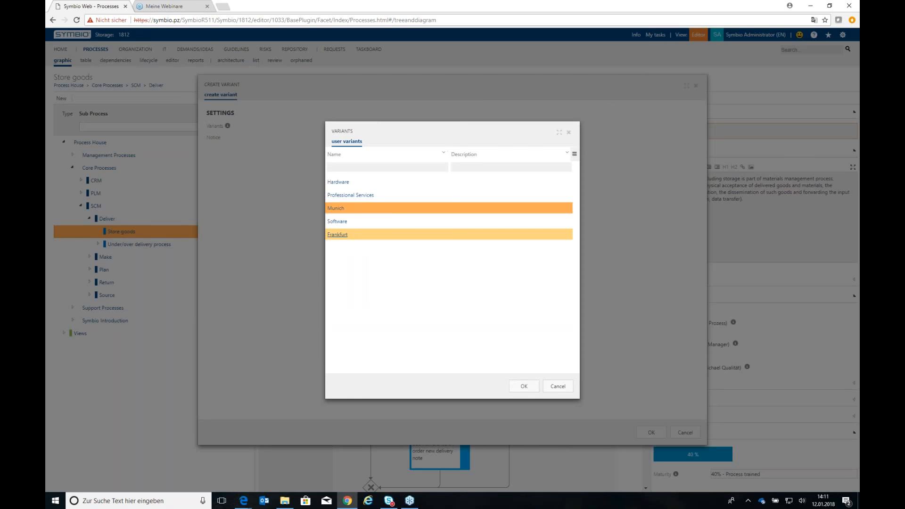
{"action": "double_click", "coordinate": [389, 235]}
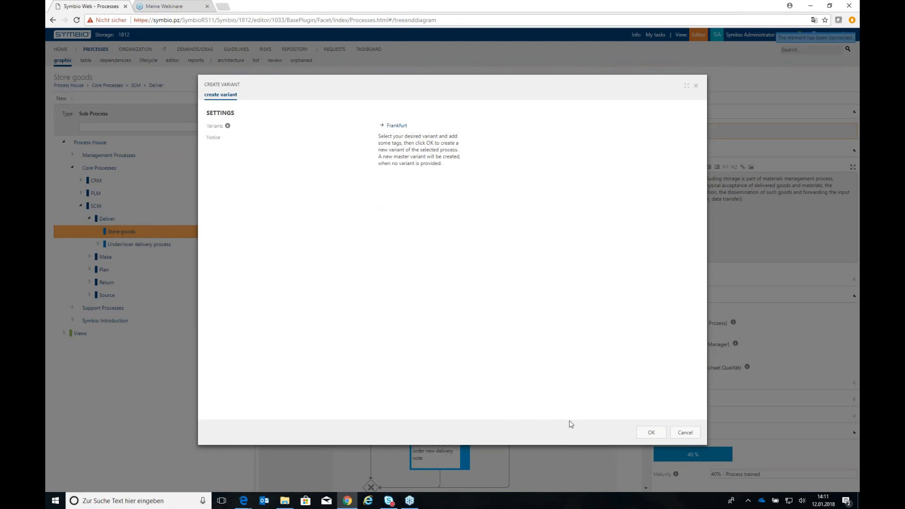
{"action": "left_click", "coordinate": [651, 432]}
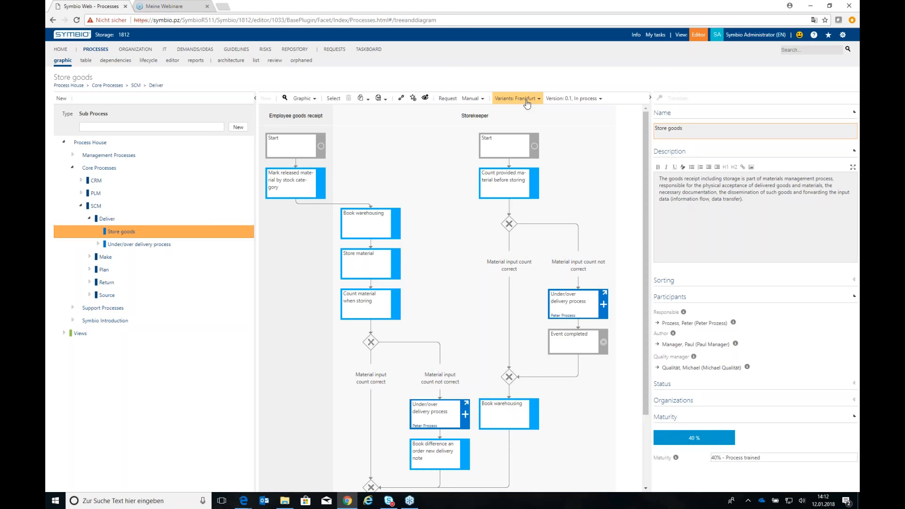
{"action": "left_click", "coordinate": [526, 100]}
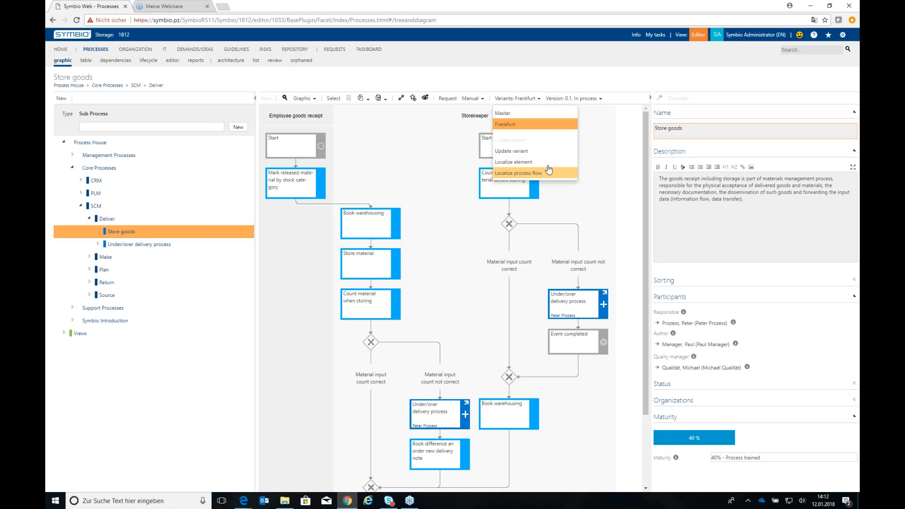
{"action": "left_click", "coordinate": [531, 76]}
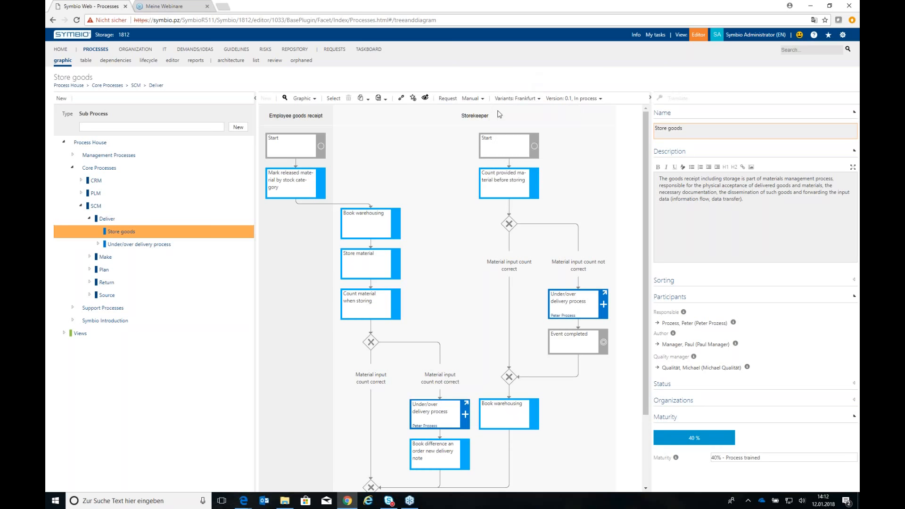
Localize the Count material when storing task in the Frankfurt variant, giving "other input relevant" as the localization reason
{"action": "left_click", "coordinate": [372, 303]}
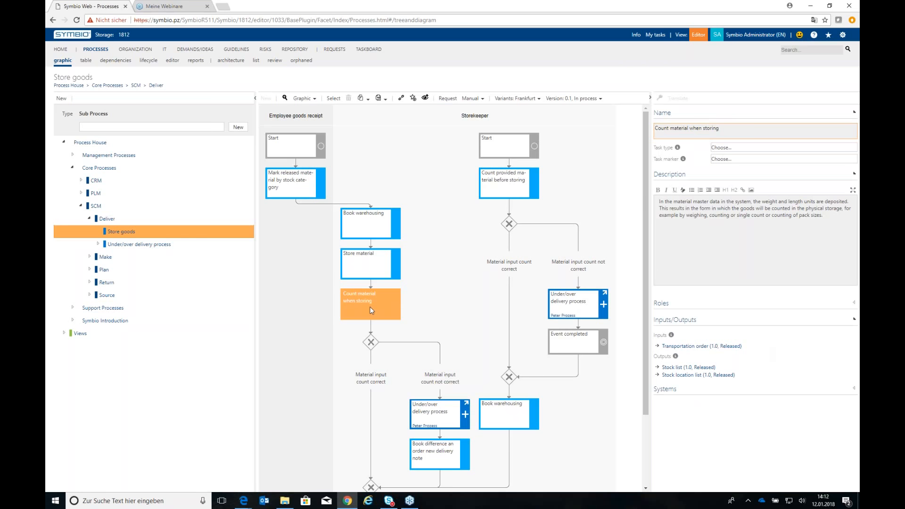
{"action": "left_click", "coordinate": [524, 99]}
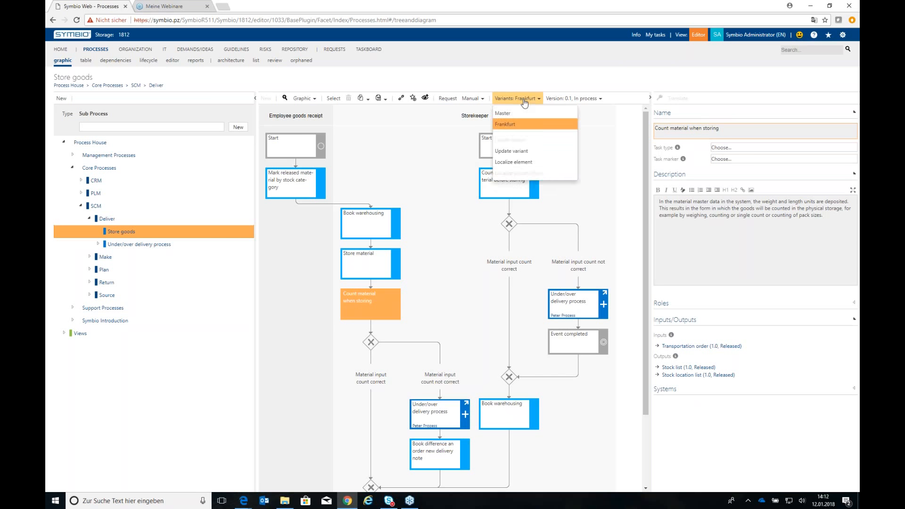
{"action": "left_click", "coordinate": [538, 162]}
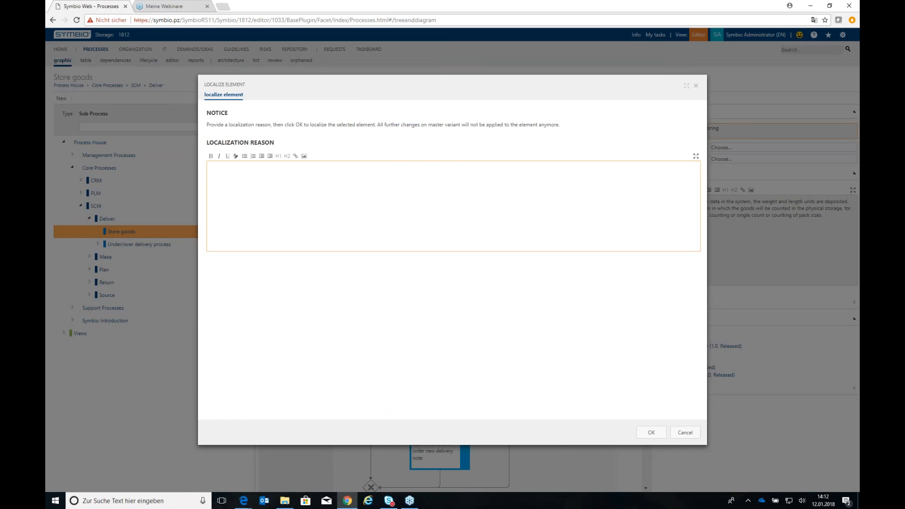
{"action": "left_click", "coordinate": [245, 194]}
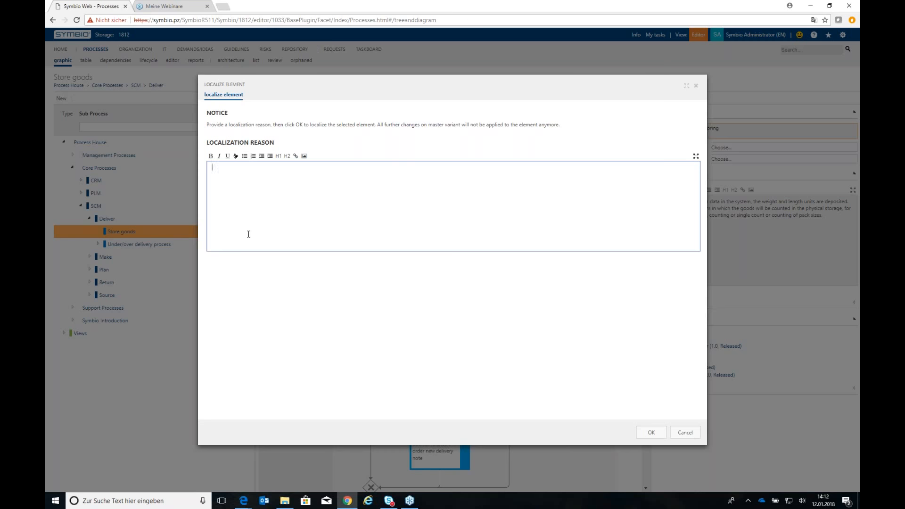
{"action": "type", "text": "rep"}
{"action": "type", "text": "other "}
{"action": "type", "text": "input "}
{"action": "type", "text": "relevant"}
{"action": "left_click", "coordinate": [651, 432]}
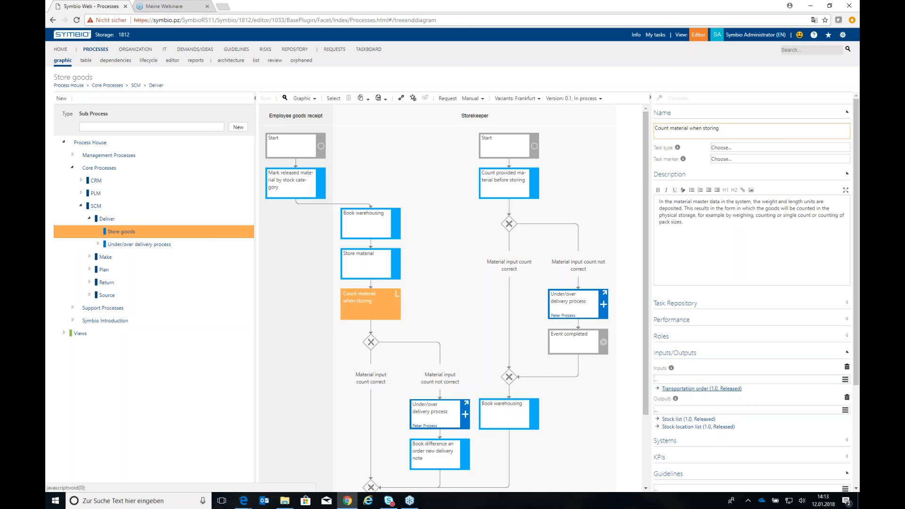
Replace the Transportation order input of the localized Count material when storing task with List of suitable suppliers
{"action": "left_click", "coordinate": [747, 388]}
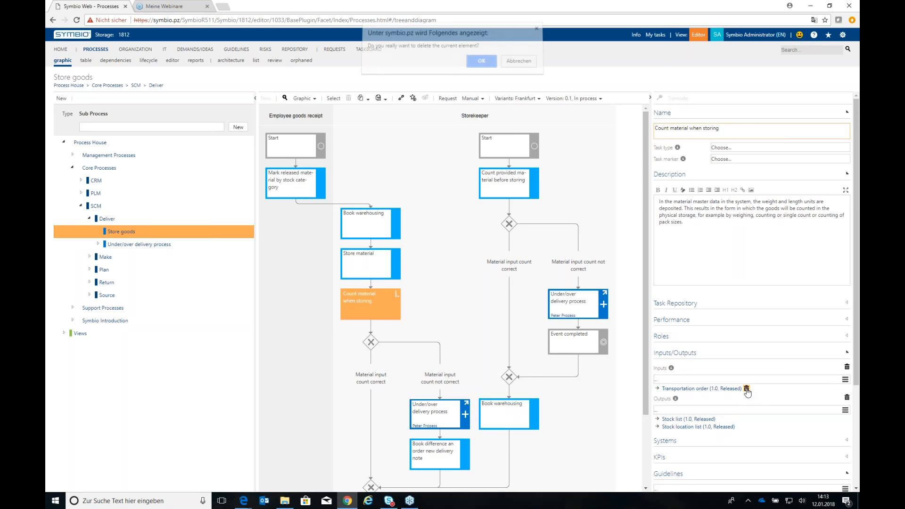
{"action": "left_click", "coordinate": [481, 65]}
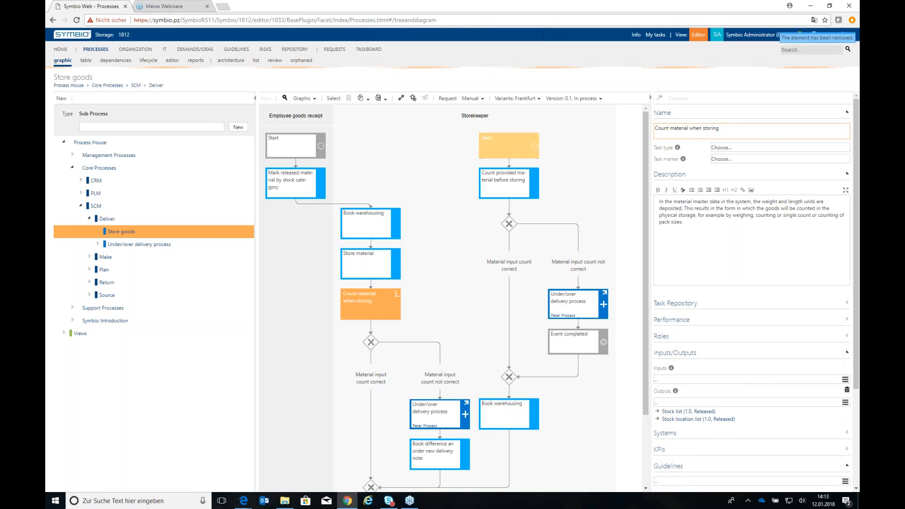
{"action": "left_click", "coordinate": [846, 379]}
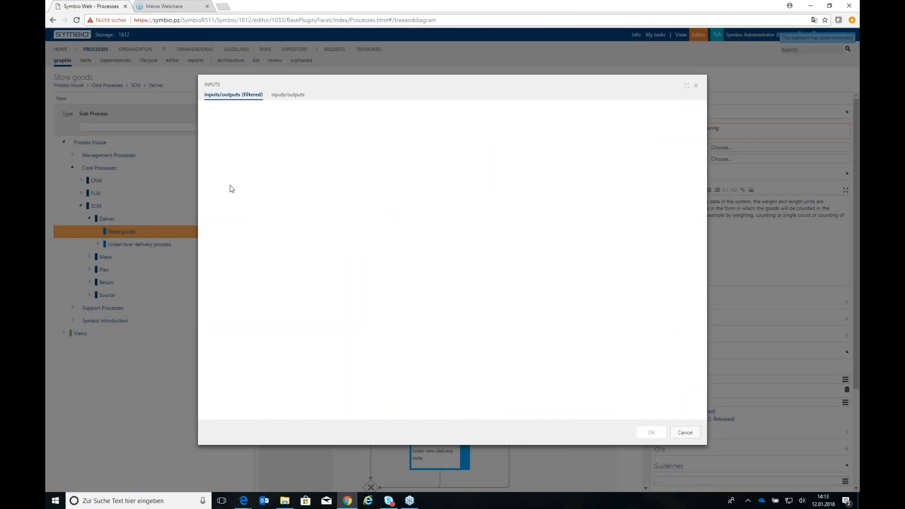
{"action": "left_click", "coordinate": [281, 203]}
{"action": "left_click", "coordinate": [651, 432]}
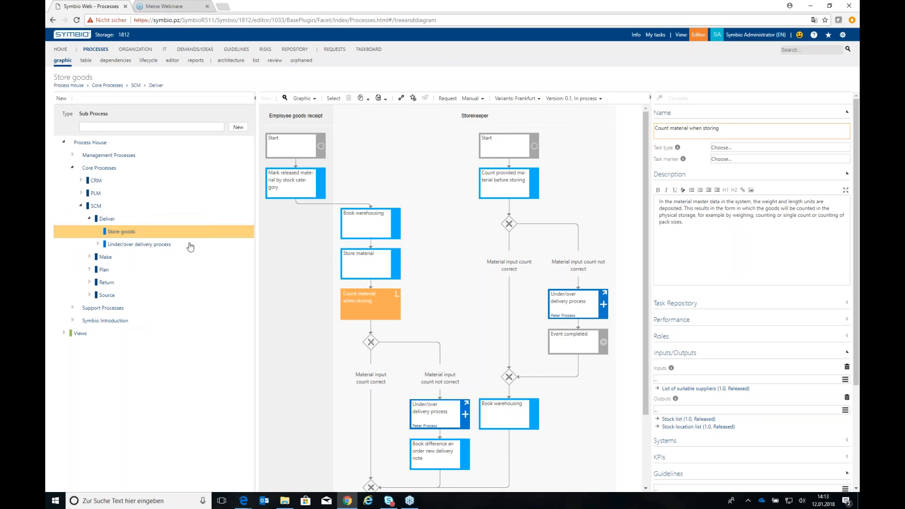
Check the localization option for the Store material task in the Frankfurt variant
{"action": "left_click", "coordinate": [377, 269]}
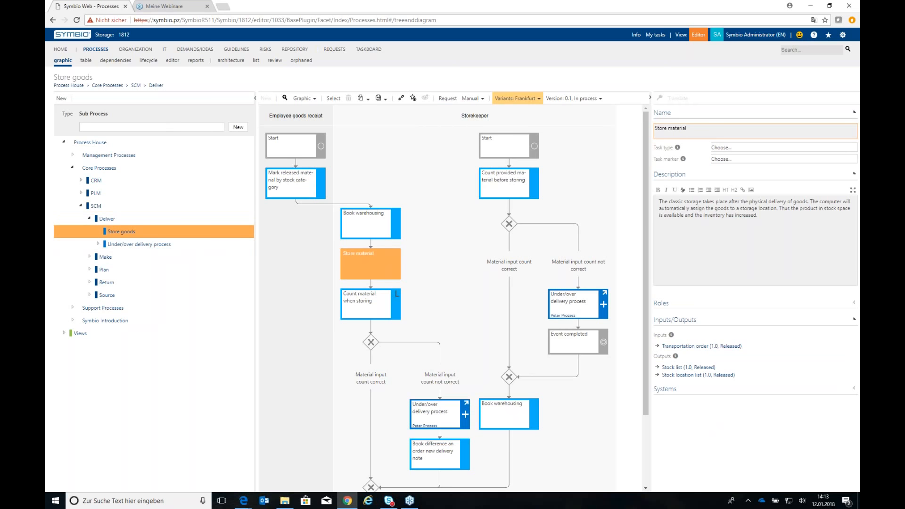
{"action": "left_click", "coordinate": [514, 99]}
{"action": "left_click", "coordinate": [514, 162]}
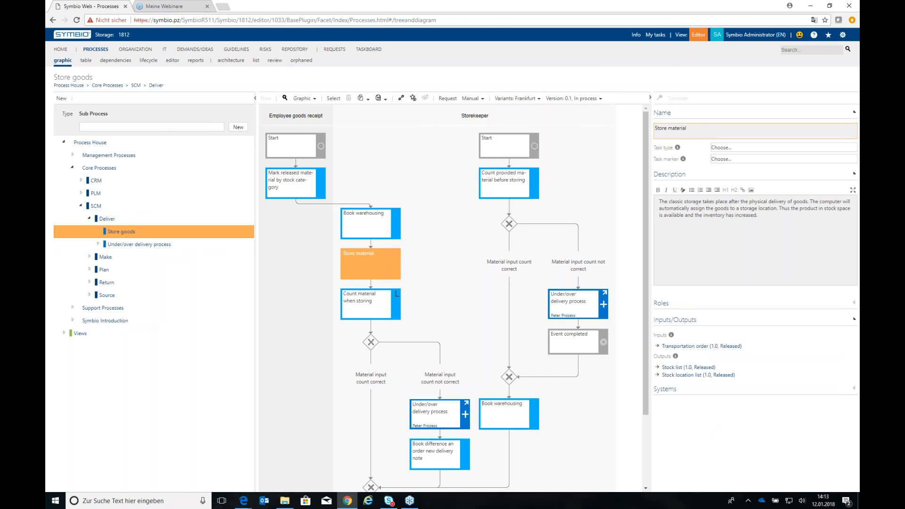
Compare the variant options for the Store goods sub process in the architecture and graphic views, keeping the Frankfurt variant
{"action": "left_click", "coordinate": [231, 60]}
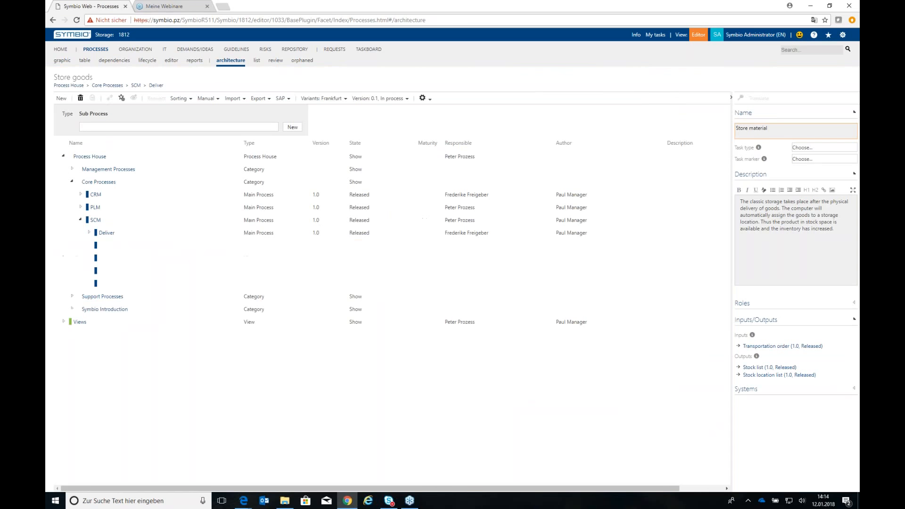
{"action": "left_click", "coordinate": [336, 100]}
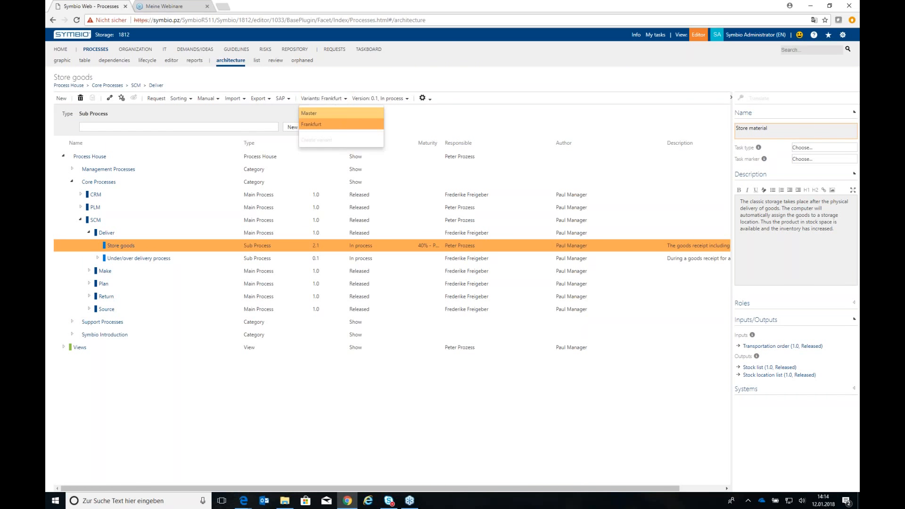
{"action": "left_click", "coordinate": [337, 123]}
{"action": "left_click", "coordinate": [62, 60]}
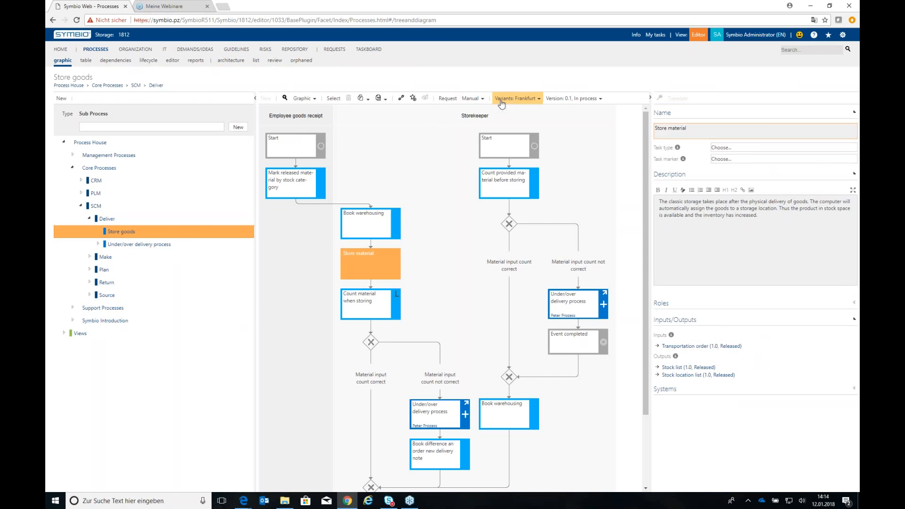
{"action": "left_click", "coordinate": [517, 98]}
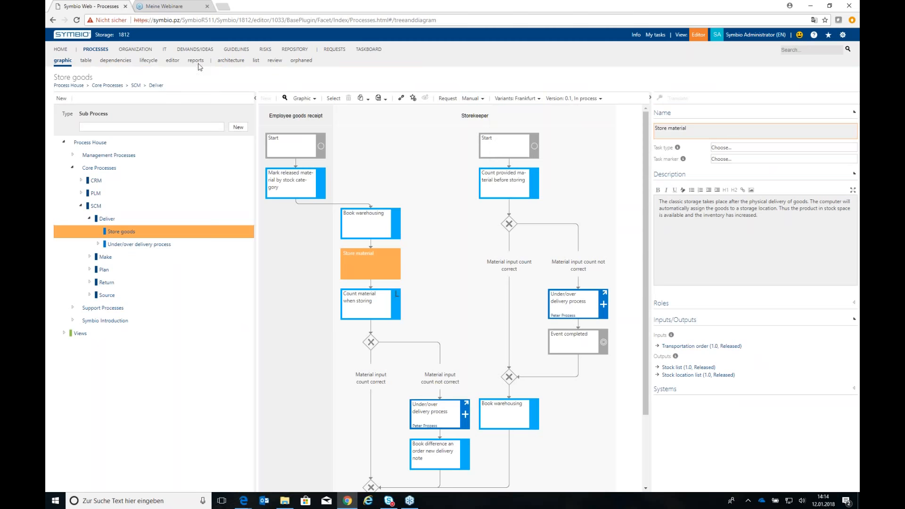
{"action": "left_click", "coordinate": [230, 60]}
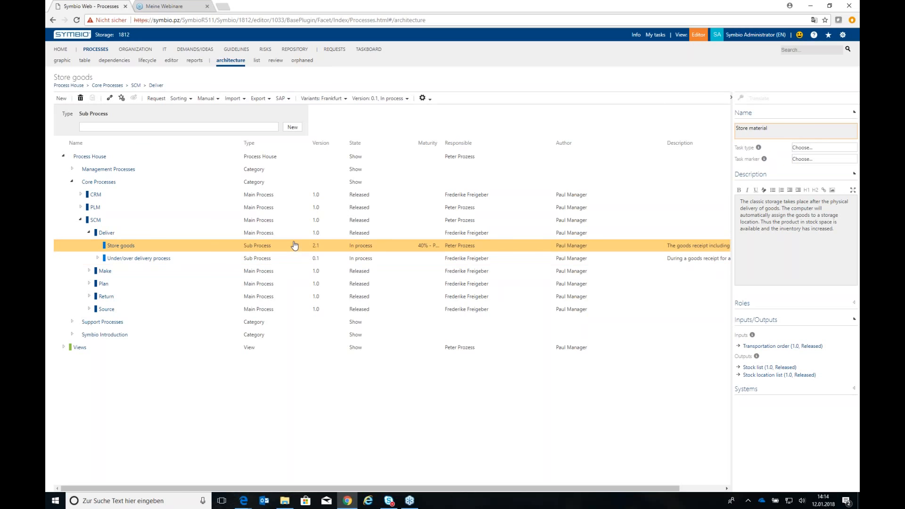
{"action": "left_click", "coordinate": [323, 98]}
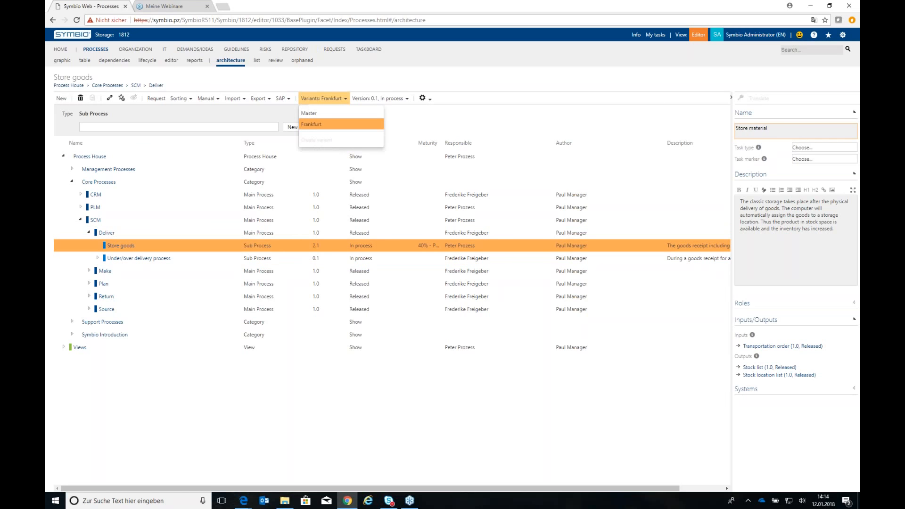
Switch the Store goods sub process back to the Master variant and open its released version 2.0
{"action": "left_click", "coordinate": [289, 242]}
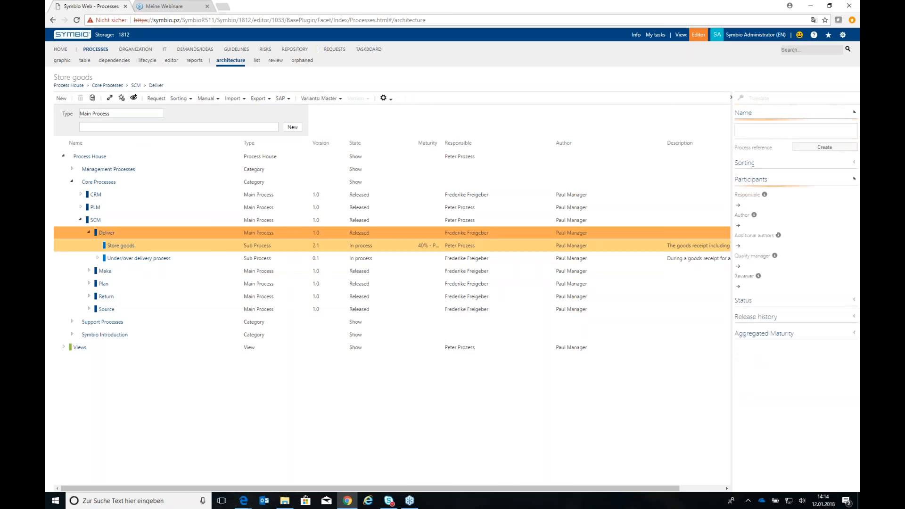
{"action": "left_click", "coordinate": [320, 98]}
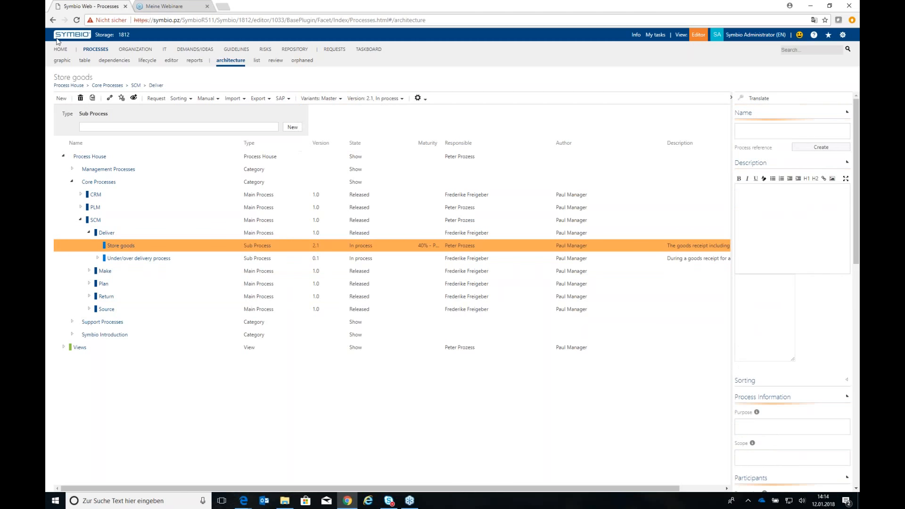
{"action": "left_click", "coordinate": [76, 20]}
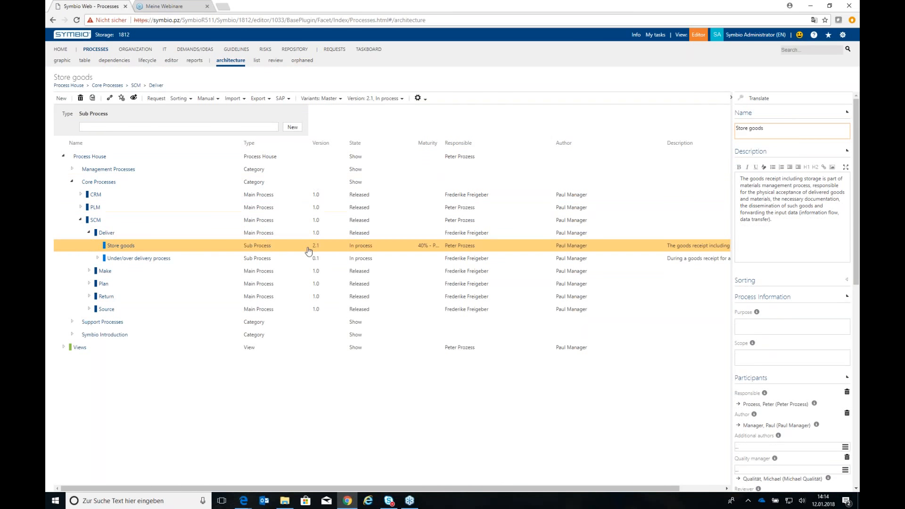
{"action": "left_click", "coordinate": [391, 98]}
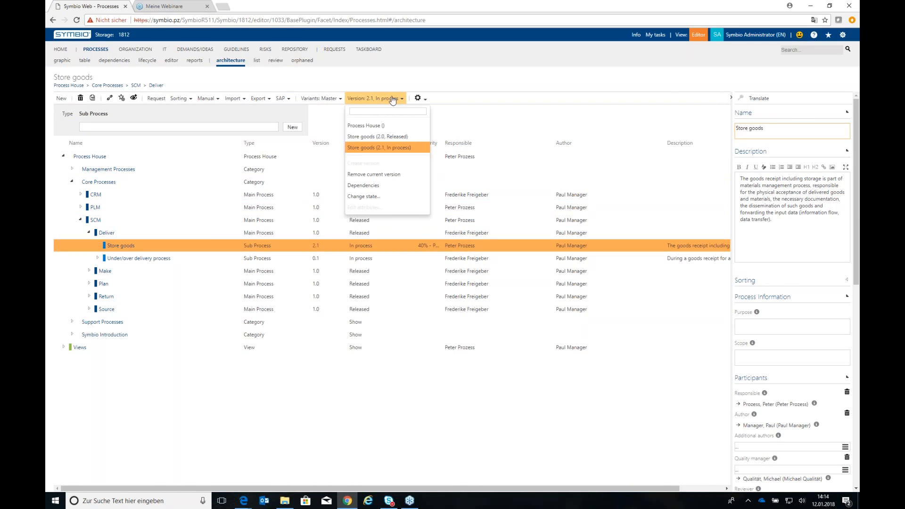
{"action": "left_click", "coordinate": [384, 137]}
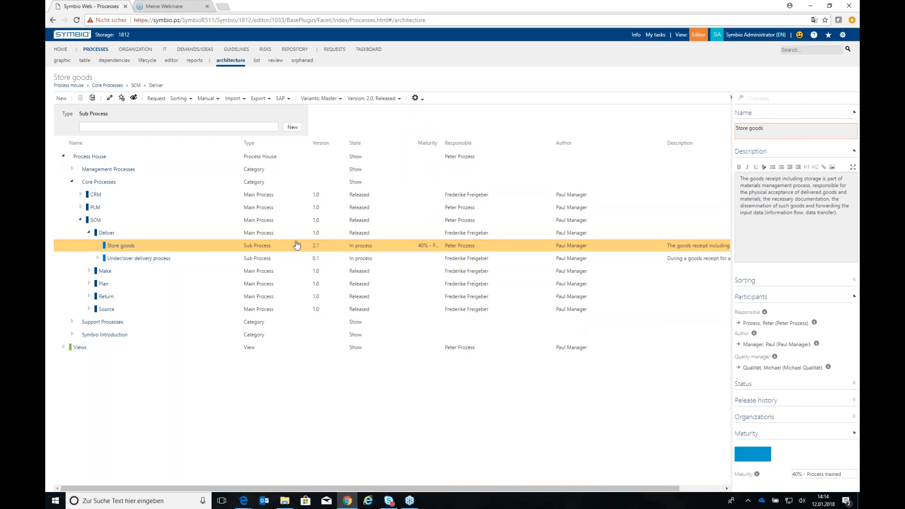
Create a Munich variant of the released Store goods sub process
{"action": "left_click", "coordinate": [319, 98]}
{"action": "left_click", "coordinate": [322, 141]}
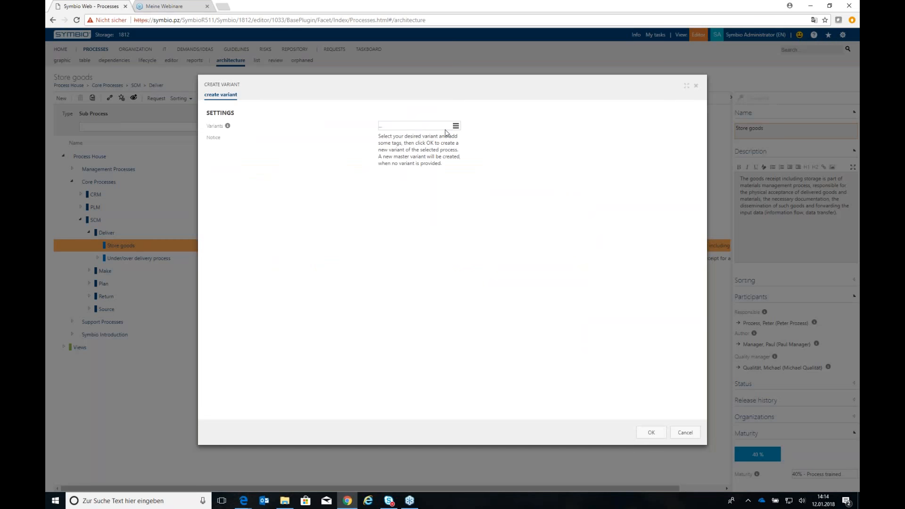
{"action": "left_click", "coordinate": [455, 125]}
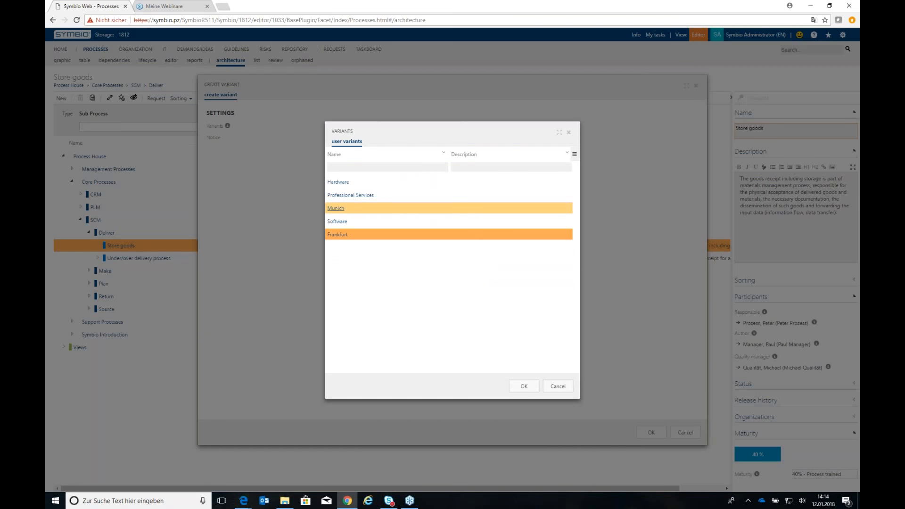
{"action": "double_click", "coordinate": [400, 209]}
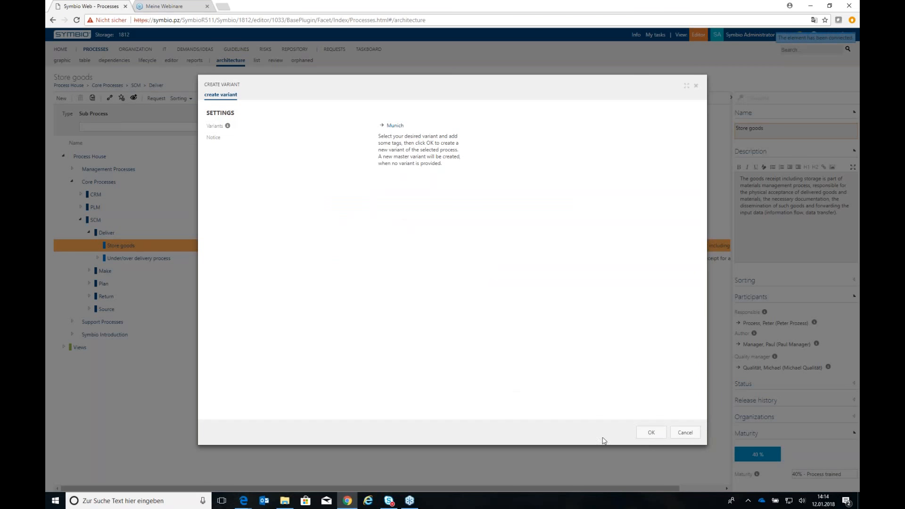
{"action": "left_click", "coordinate": [646, 432]}
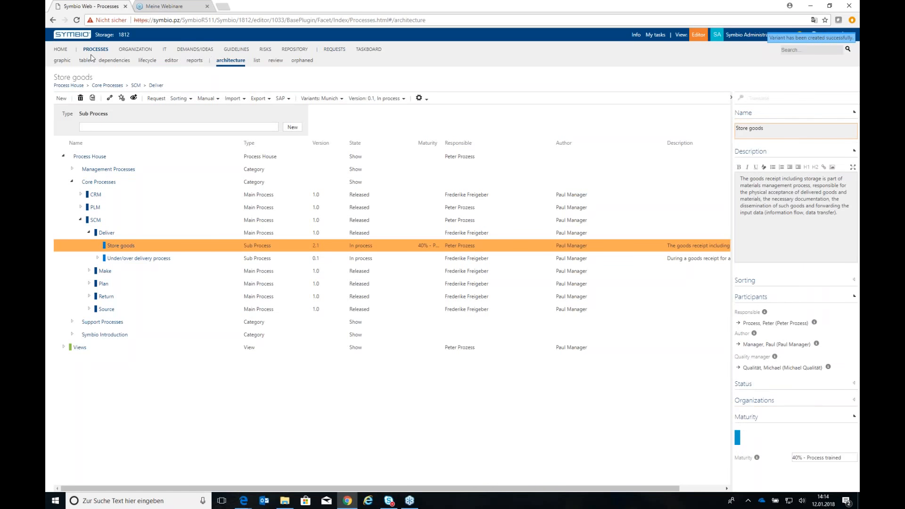
Localize the process flow of the Munich variant in the graphic view, giving "additional process step" as the localization reason
{"action": "left_click", "coordinate": [62, 61]}
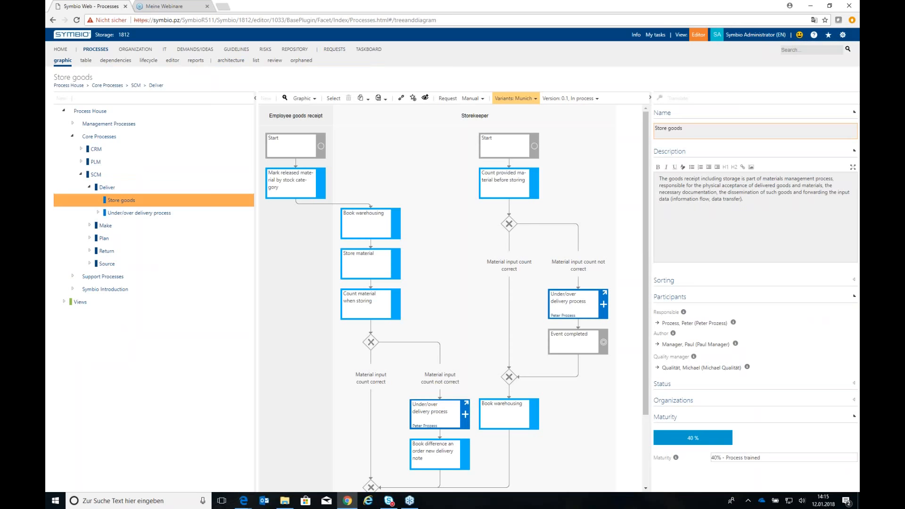
{"action": "left_click", "coordinate": [516, 99]}
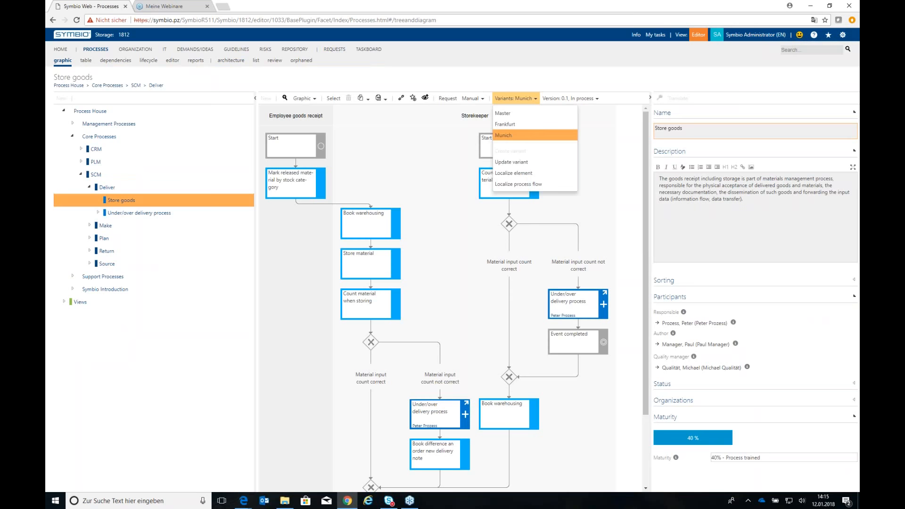
{"action": "left_click", "coordinate": [559, 188]}
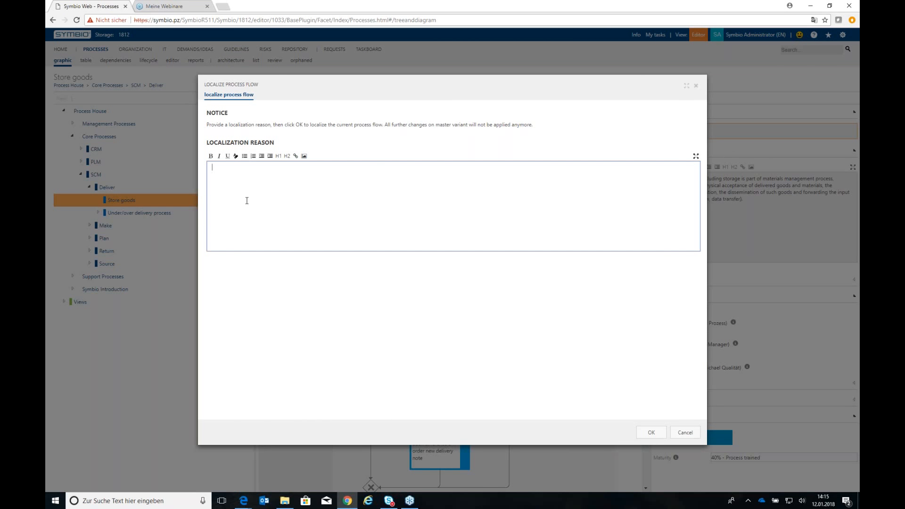
{"action": "type", "text": "additional process step"}
{"action": "left_click", "coordinate": [651, 432]}
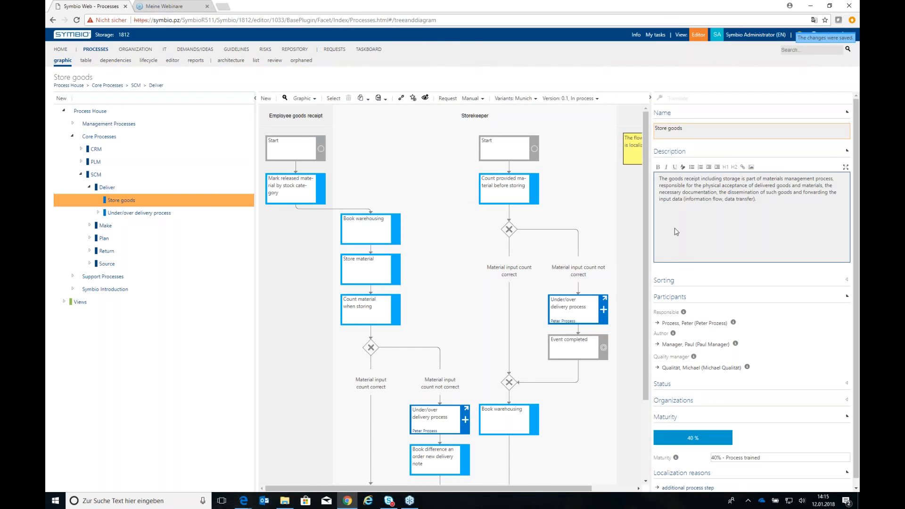
Insert a new task directly after Store material in the Munich variant's Storekeeper lane
{"action": "left_click_drag", "start_coordinate": [651, 228], "coordinate": [687, 227]}
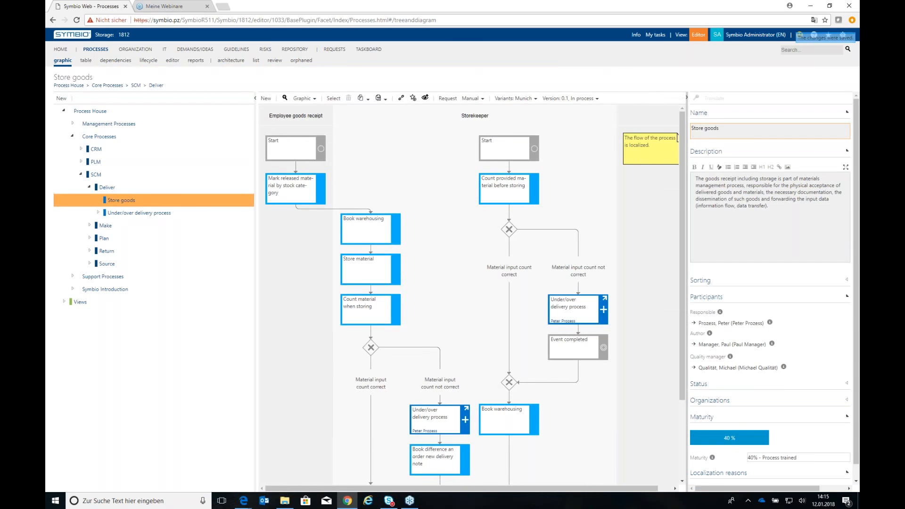
{"action": "left_click_drag", "start_coordinate": [470, 490], "coordinate": [493, 491]}
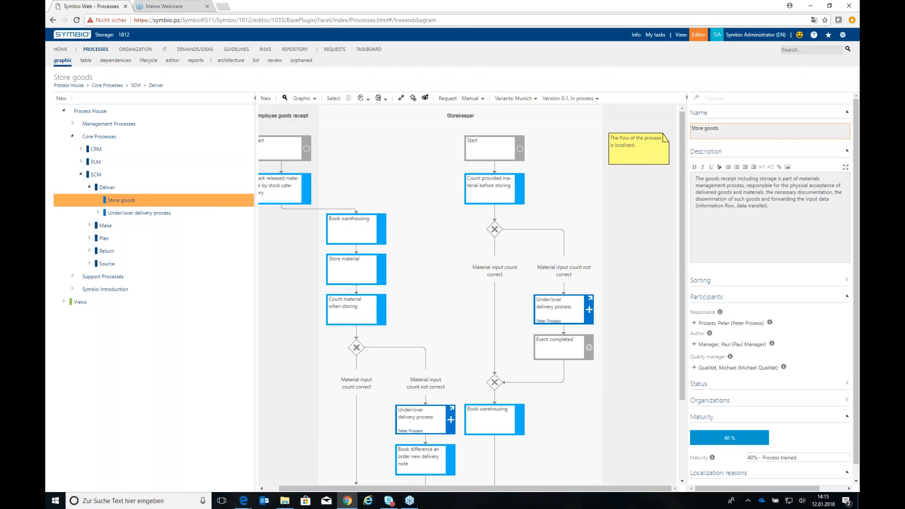
{"action": "left_click", "coordinate": [358, 276]}
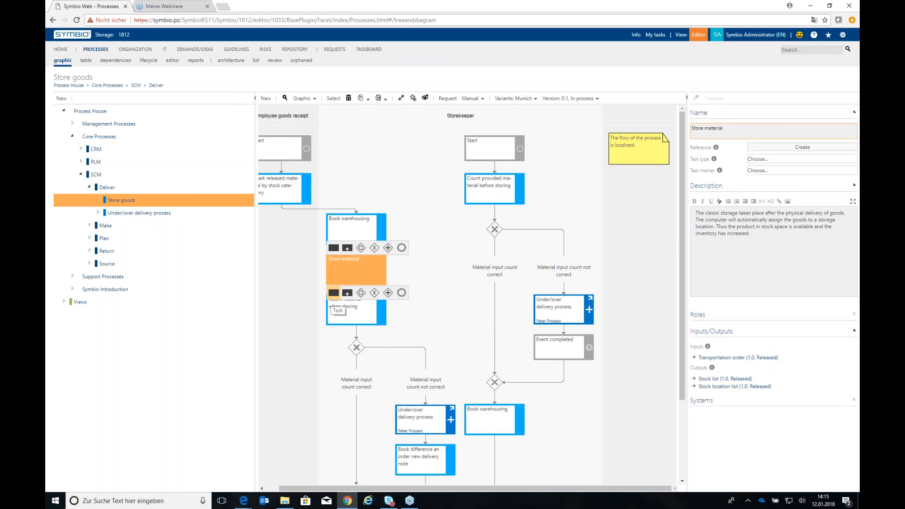
{"action": "left_click", "coordinate": [333, 293]}
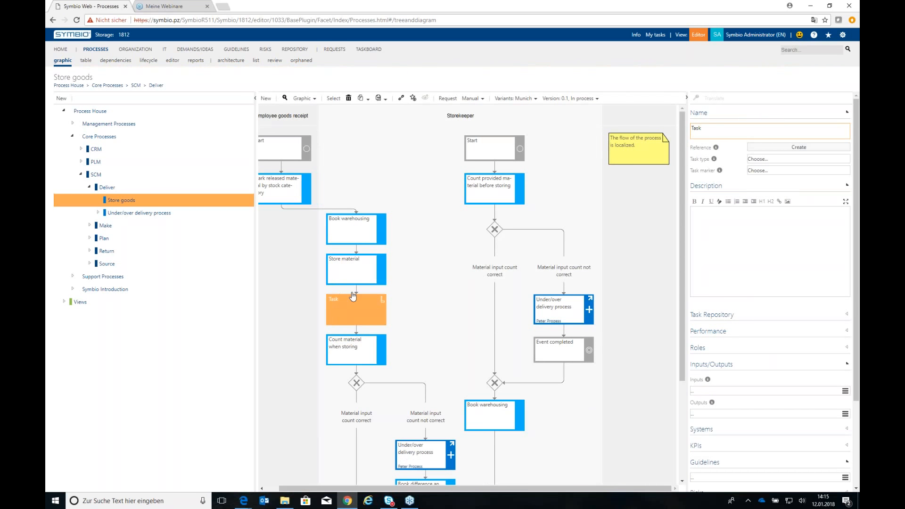
Name the newly inserted task "Document content"
{"action": "double_click", "coordinate": [704, 128]}
{"action": "type", "text": "Document conent"}
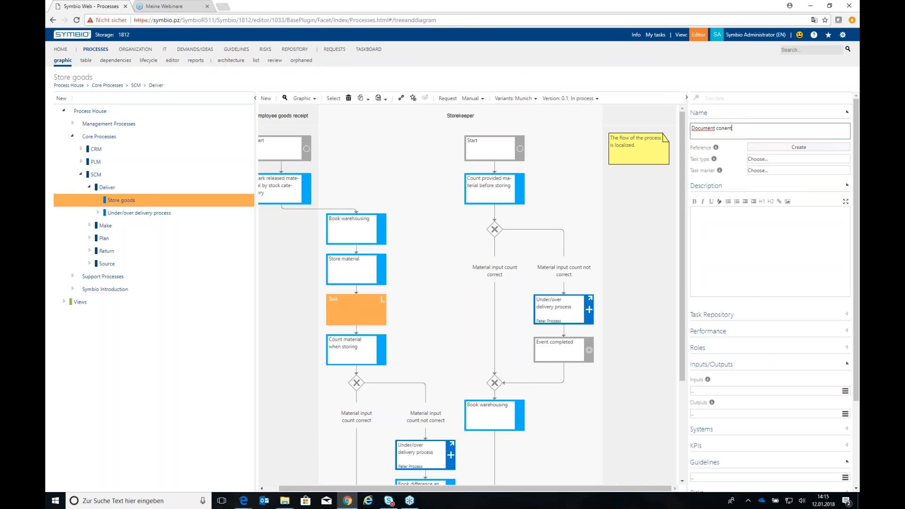
{"action": "key", "text": "BackSpace"}
{"action": "key", "text": "BackSpace"}
{"action": "key", "text": "BackSpace"}
{"action": "type", "text": "tent"}
{"action": "key", "text": "Return"}
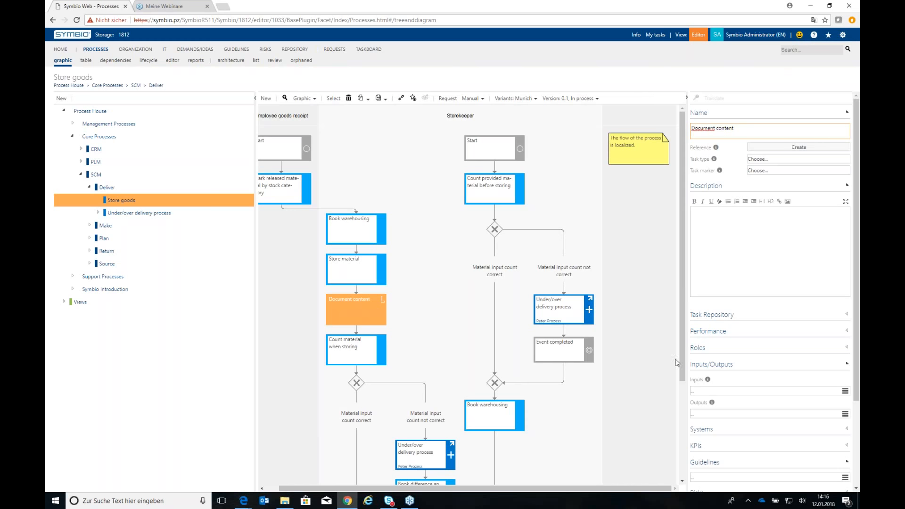
Compare the editable attributes of the Document content task with those of the Count material when storing task
{"action": "left_click_drag", "start_coordinate": [682, 366], "coordinate": [689, 418]}
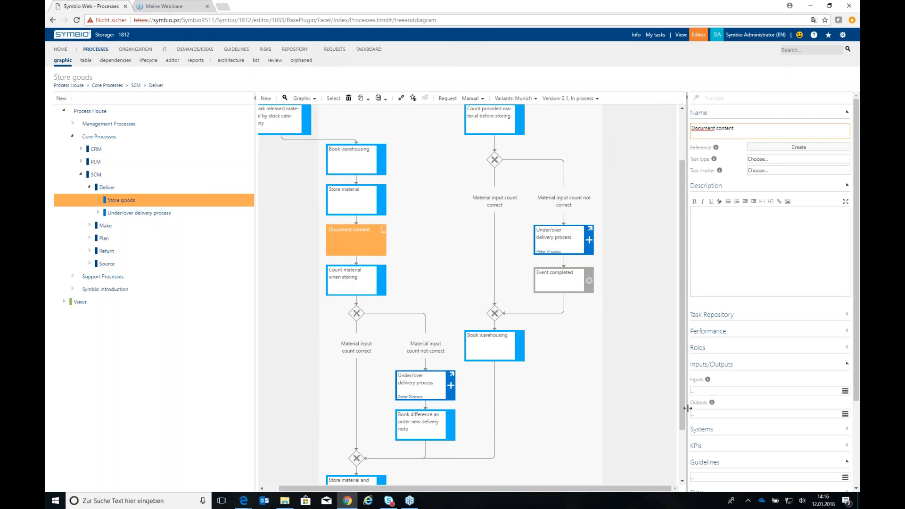
{"action": "left_click_drag", "start_coordinate": [857, 306], "coordinate": [859, 406]}
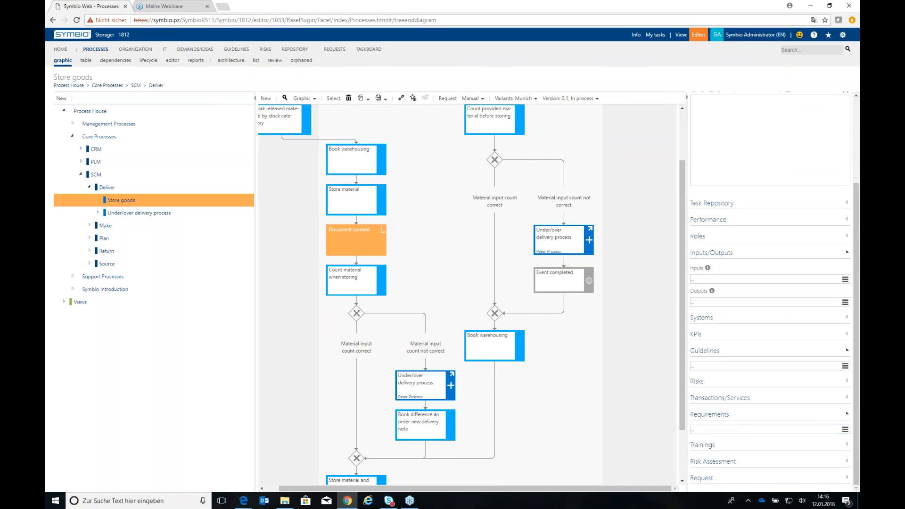
{"action": "left_click", "coordinate": [699, 478]}
{"action": "left_click", "coordinate": [374, 283]}
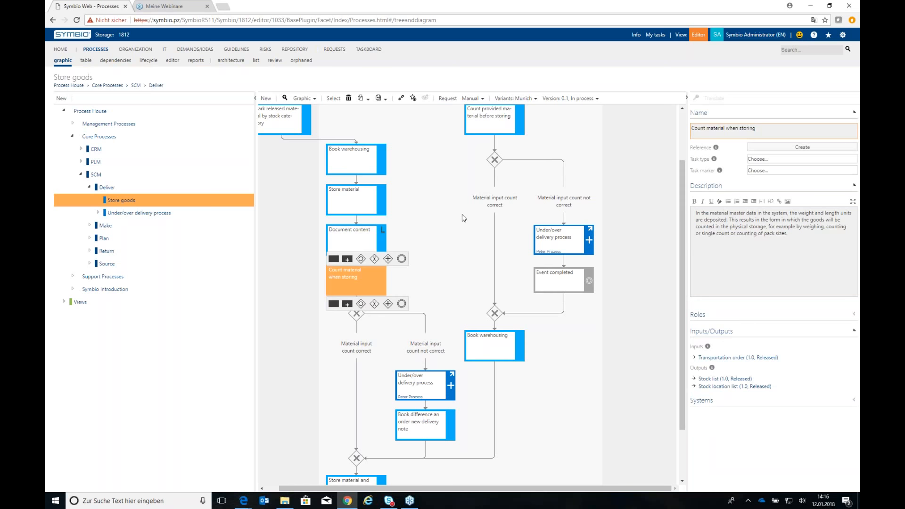
{"action": "left_click", "coordinate": [166, 204]}
Create a role named Business Analyst in the repository
{"action": "left_click", "coordinate": [71, 37]}
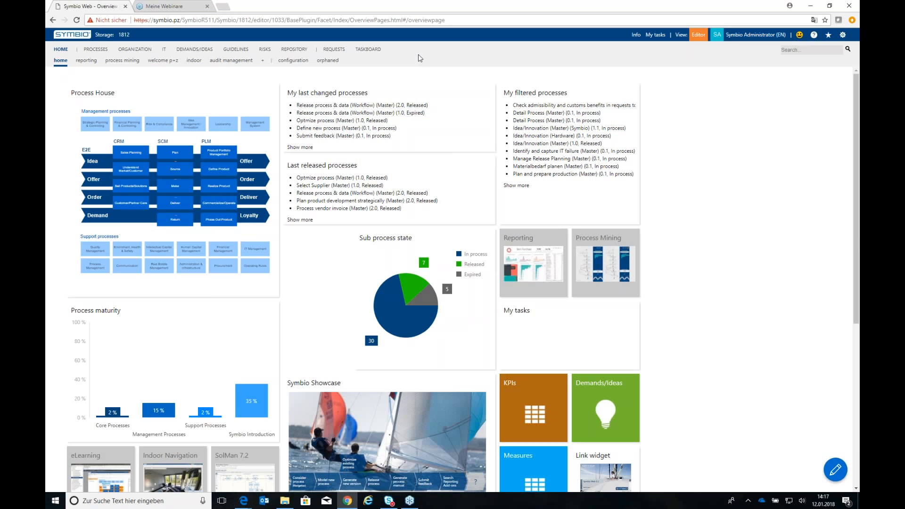
{"action": "left_click", "coordinate": [291, 50]}
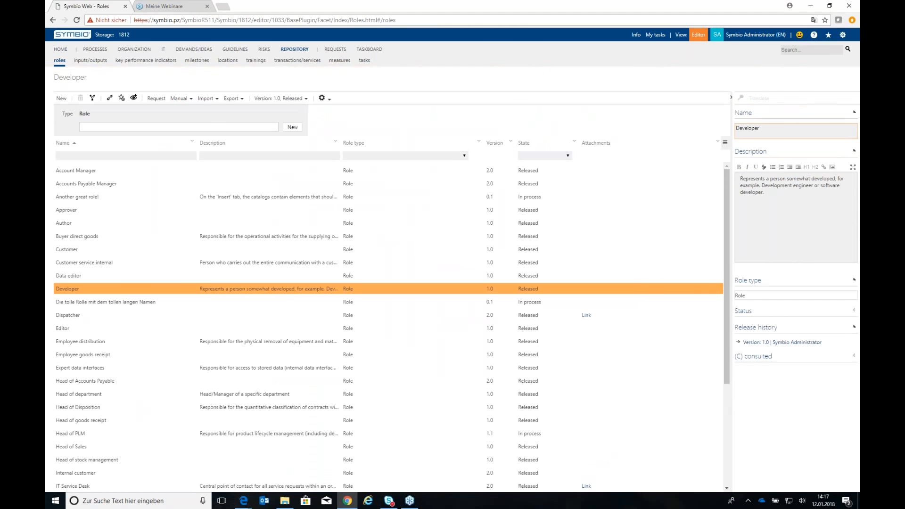
{"action": "left_click", "coordinate": [179, 127]}
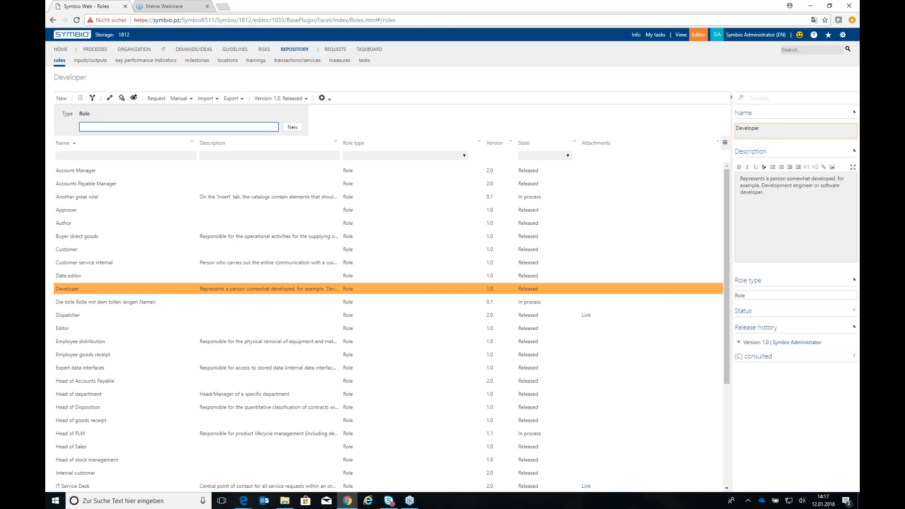
{"action": "type", "text": "Ma"}
{"action": "key", "text": "BackSpace"}
{"action": "key", "text": "BackSpace"}
{"action": "type", "text": "Buiness Analyst"}
{"action": "key", "text": "Return"}
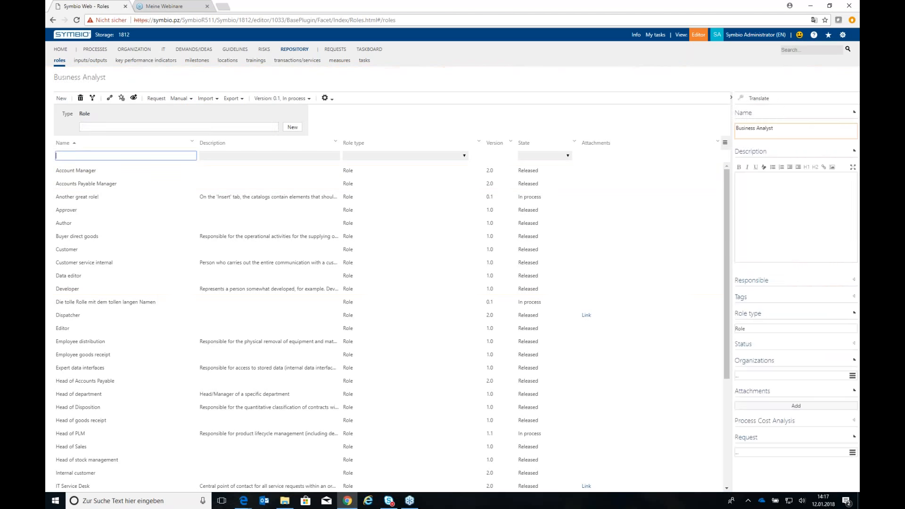
Filter the roles by "Business" and describe the Business Analyst role as "takes care of administrative issues and analyses the market"
{"action": "type", "text": "Business"}
{"action": "left_click", "coordinate": [116, 169]}
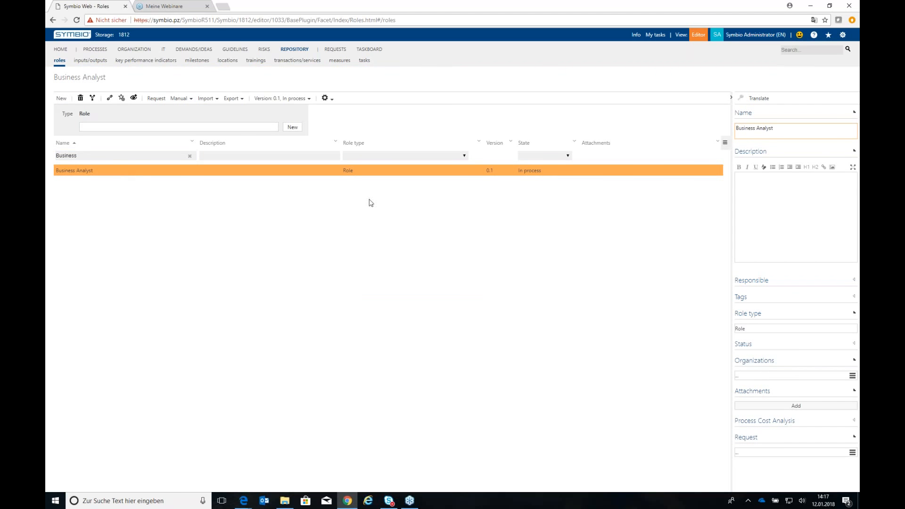
{"action": "left_click", "coordinate": [770, 179]}
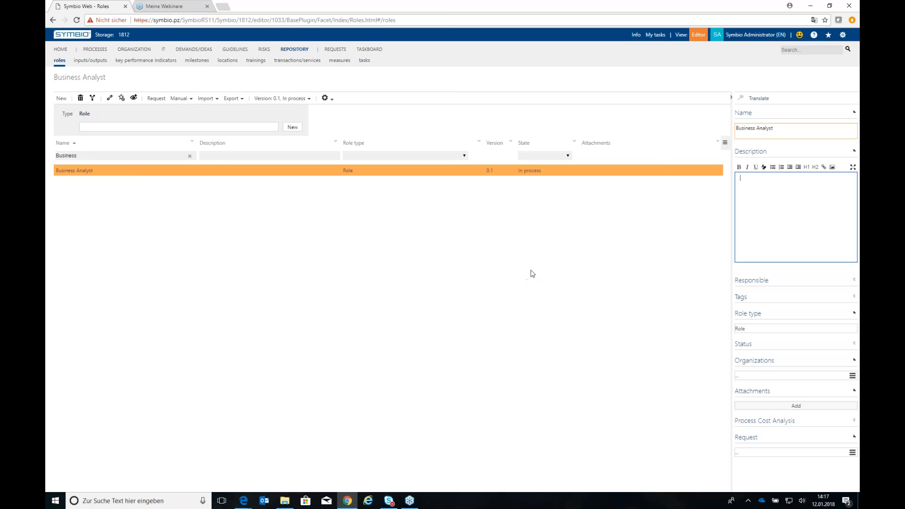
{"action": "type", "text": "takes care of admin"}
{"action": "type", "text": "istrative issues and analys"}
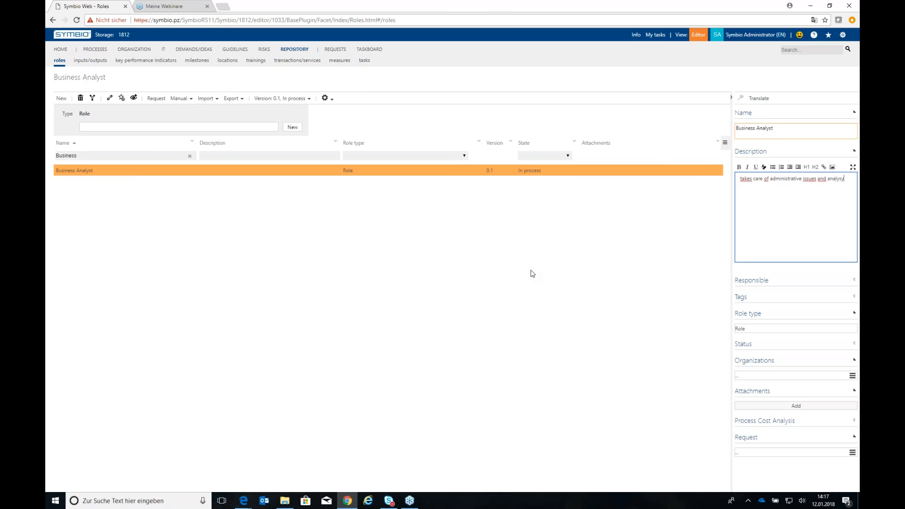
{"action": "type", "text": "ses the market"}
{"action": "left_click", "coordinate": [440, 293]}
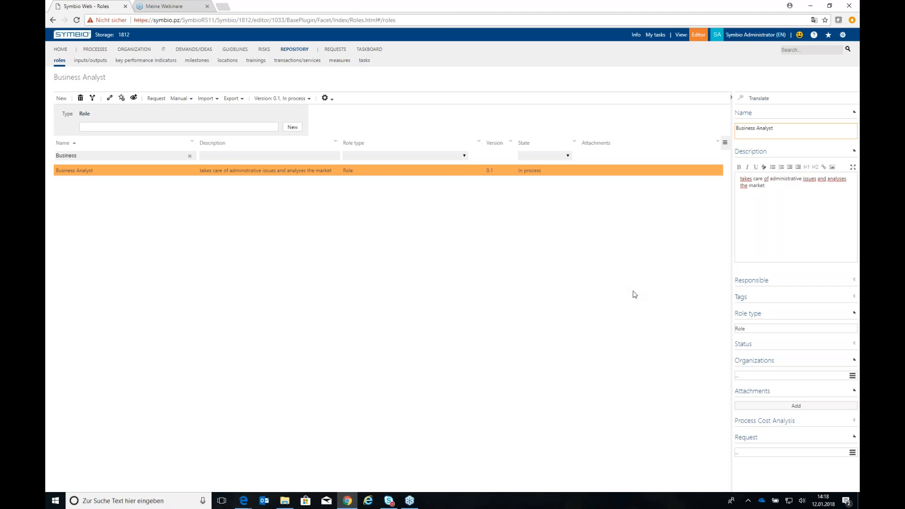
Translate the empty fields of the Business Analyst role into Spanish and German
{"action": "left_click", "coordinate": [759, 99]}
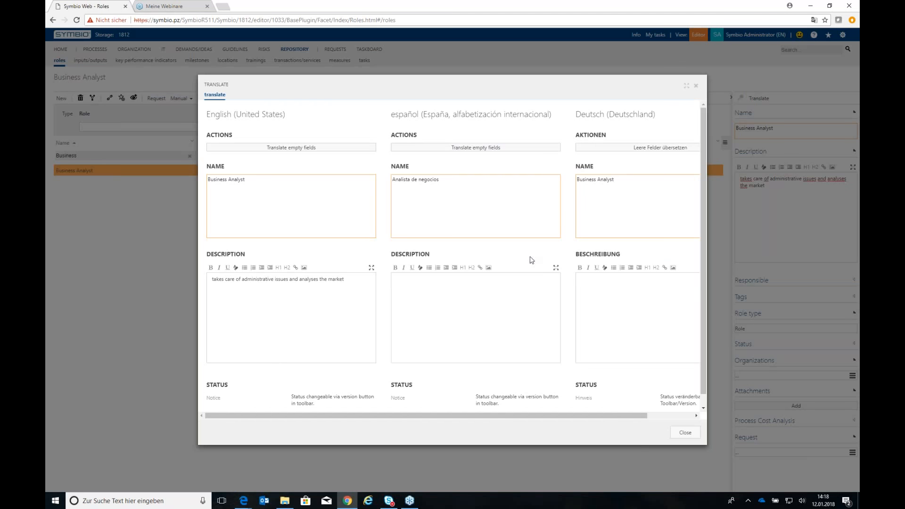
{"action": "mouse_move", "coordinate": [488, 419]}
{"action": "left_mouse_down"}
{"action": "mouse_move", "coordinate": [523, 421]}
{"action": "mouse_move", "coordinate": [481, 420]}
{"action": "left_mouse_up"}
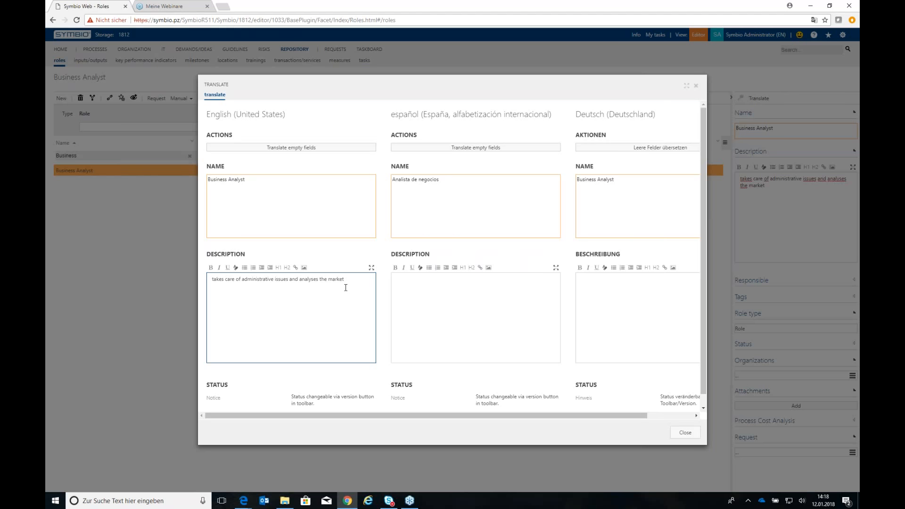
{"action": "left_click", "coordinate": [464, 147]}
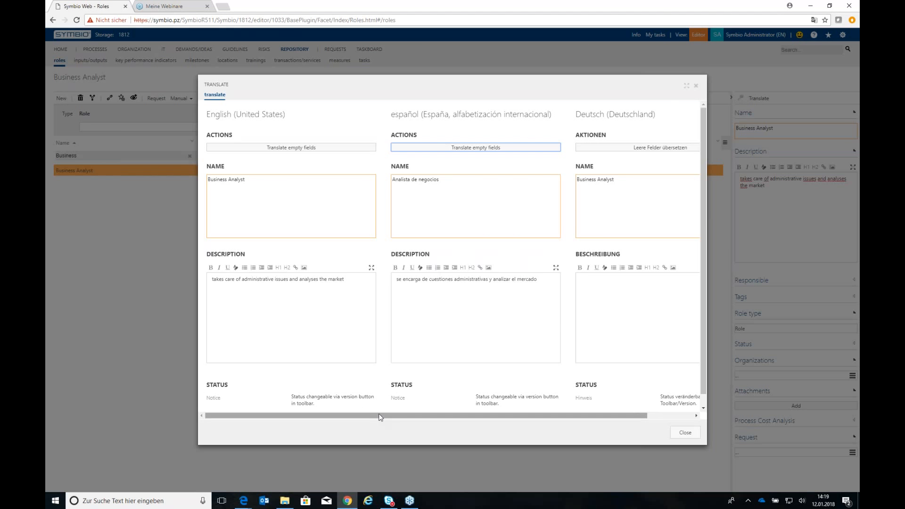
{"action": "left_click_drag", "start_coordinate": [379, 417], "coordinate": [410, 417]}
{"action": "left_click", "coordinate": [599, 149]}
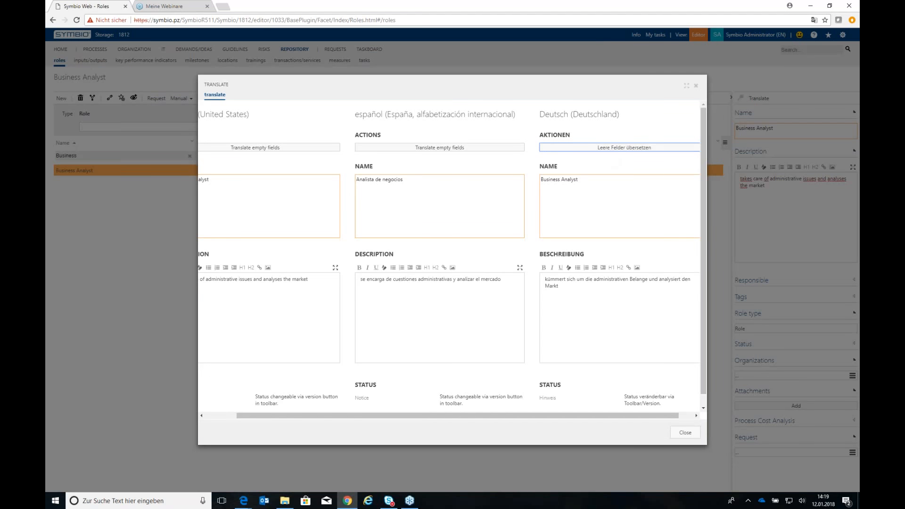
Finish translating the role and select the Structure suppliers sub process under Management Processes in the process architecture
{"action": "left_click", "coordinate": [696, 86]}
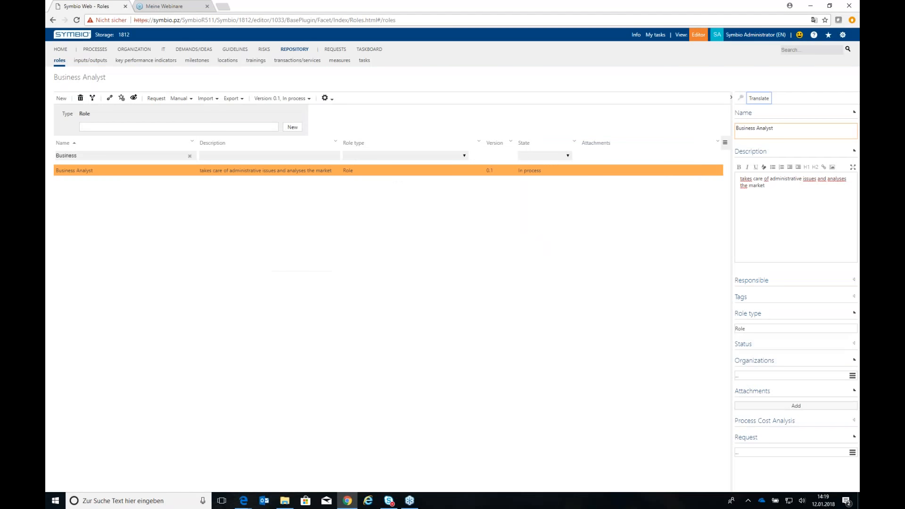
{"action": "left_click", "coordinate": [95, 49]}
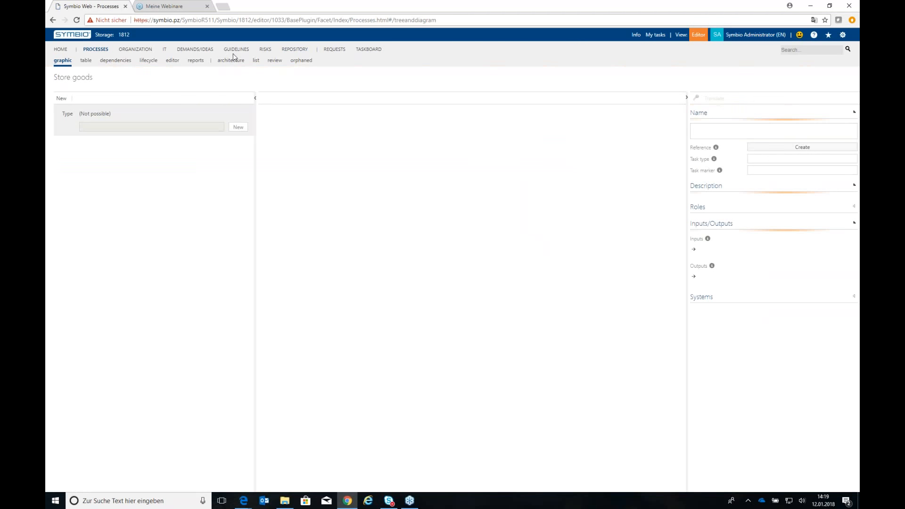
{"action": "left_click", "coordinate": [233, 61]}
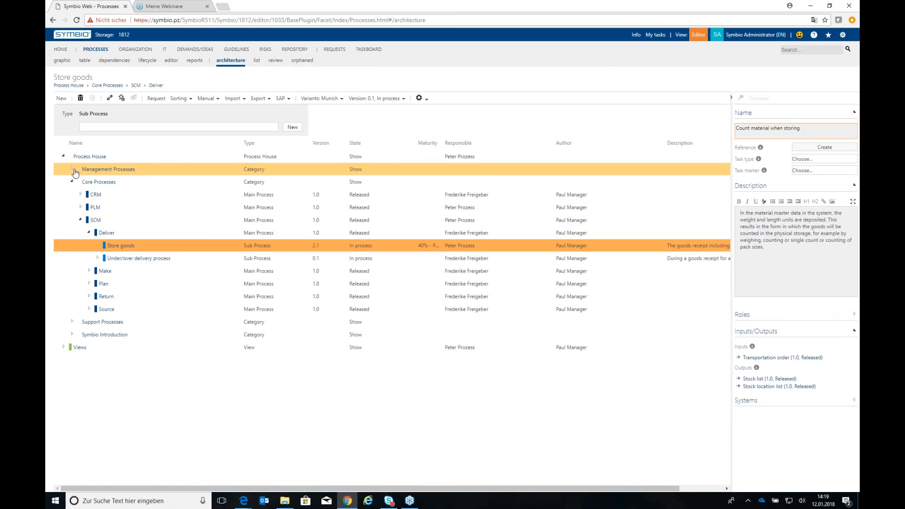
{"action": "left_click", "coordinate": [73, 169]}
{"action": "left_click", "coordinate": [162, 261]}
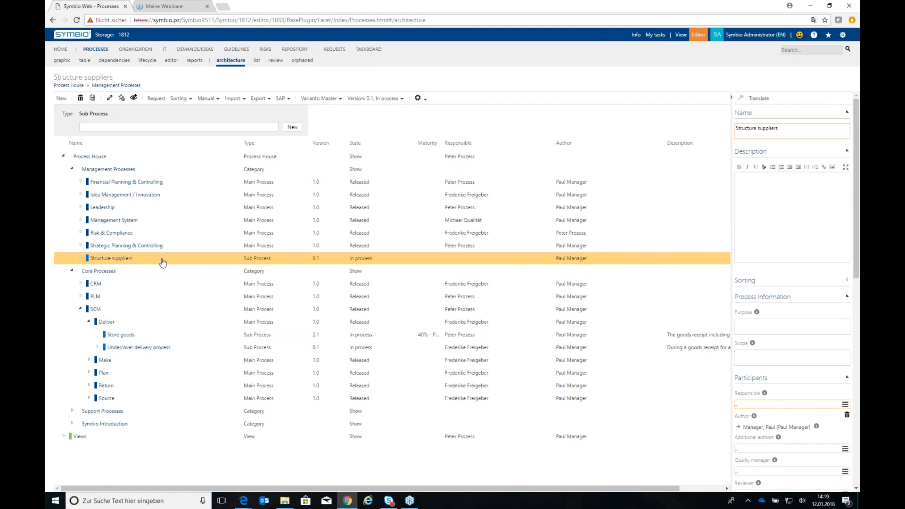
Review the translatable name, description, purpose and scope fields of the Structure suppliers process in English, Spanish and German
{"action": "left_click", "coordinate": [764, 103]}
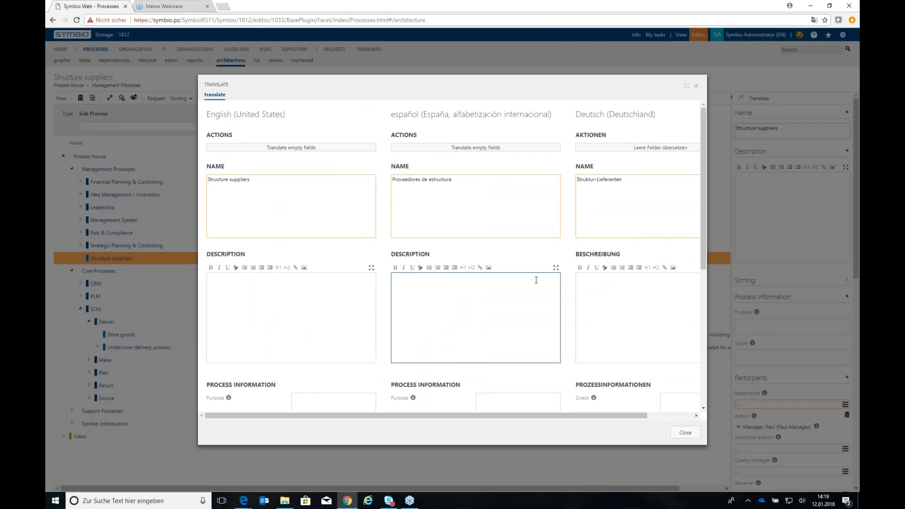
{"action": "scroll", "coordinate": [505, 262], "scroll_direction": "down", "scroll_amount": 5}
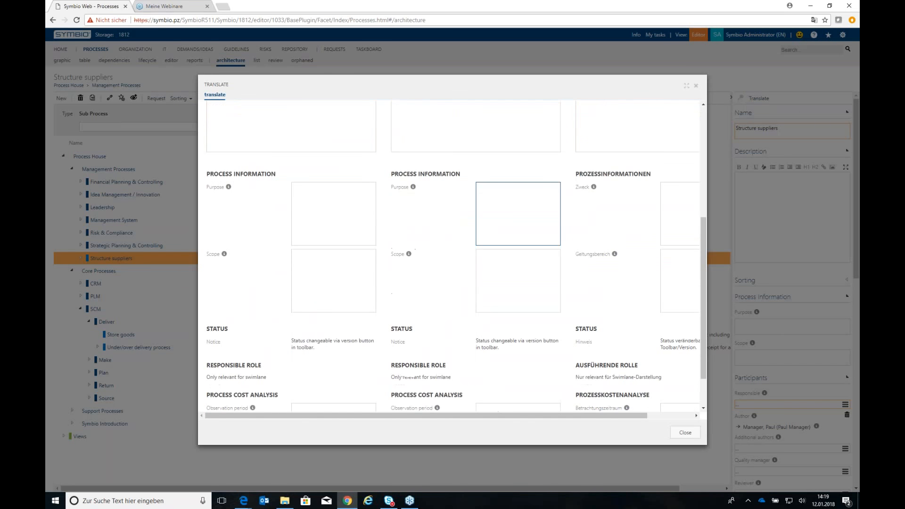
{"action": "scroll", "coordinate": [510, 302], "scroll_direction": "up", "scroll_amount": 5}
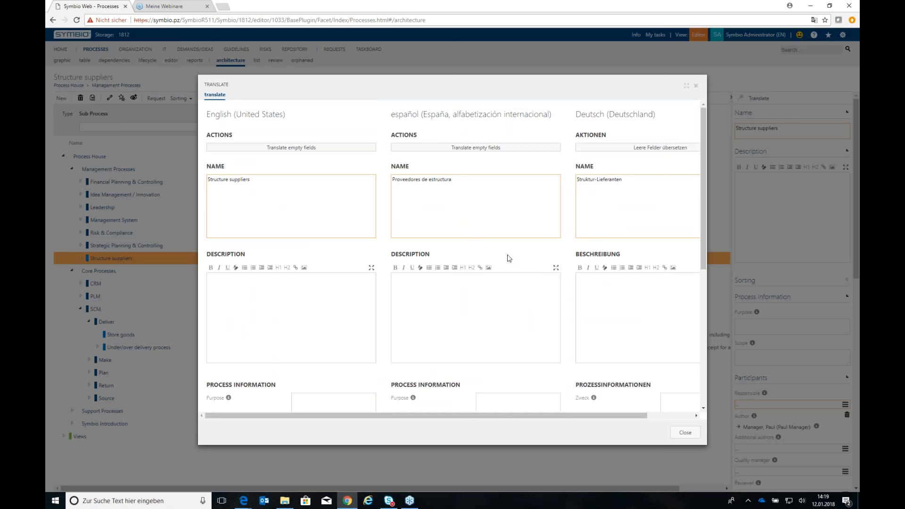
{"action": "scroll", "coordinate": [510, 259], "scroll_direction": "down", "scroll_amount": 3}
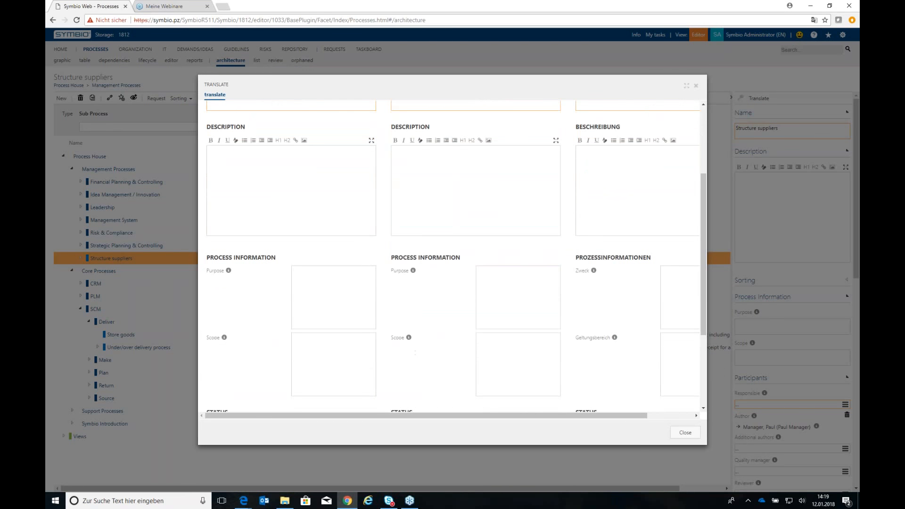
{"action": "scroll", "coordinate": [518, 254], "scroll_direction": "down", "scroll_amount": 1}
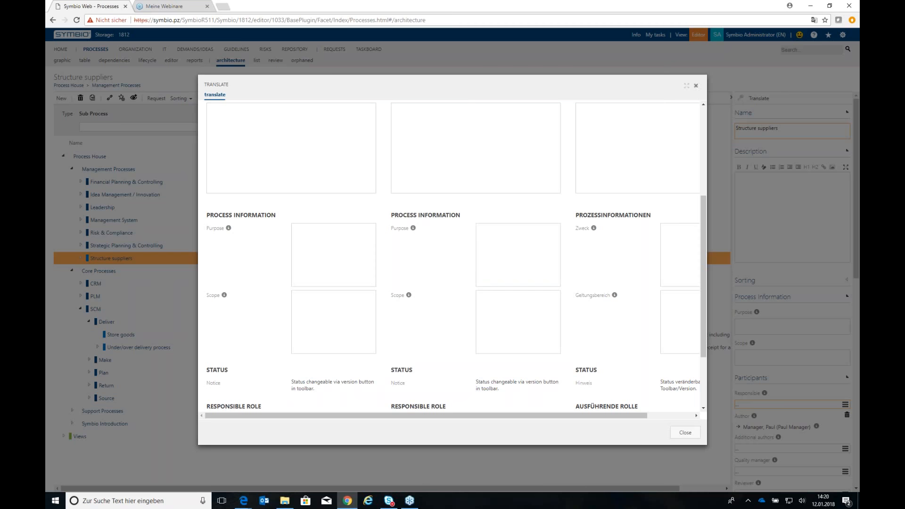
{"action": "left_click", "coordinate": [695, 86]}
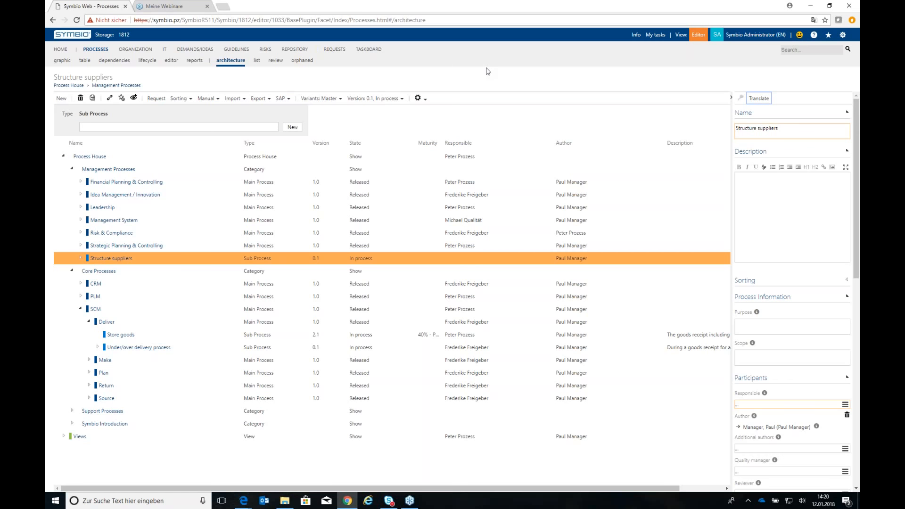
Filter the repository roles by "custo" and generate the English role handbook for the Customer role
{"action": "left_click", "coordinate": [295, 50]}
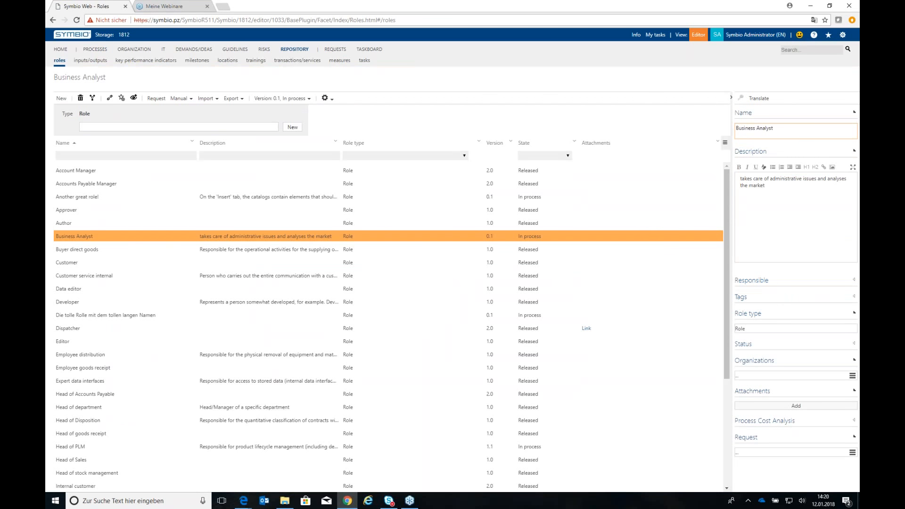
{"action": "left_click", "coordinate": [65, 156]}
{"action": "type", "text": "custo"}
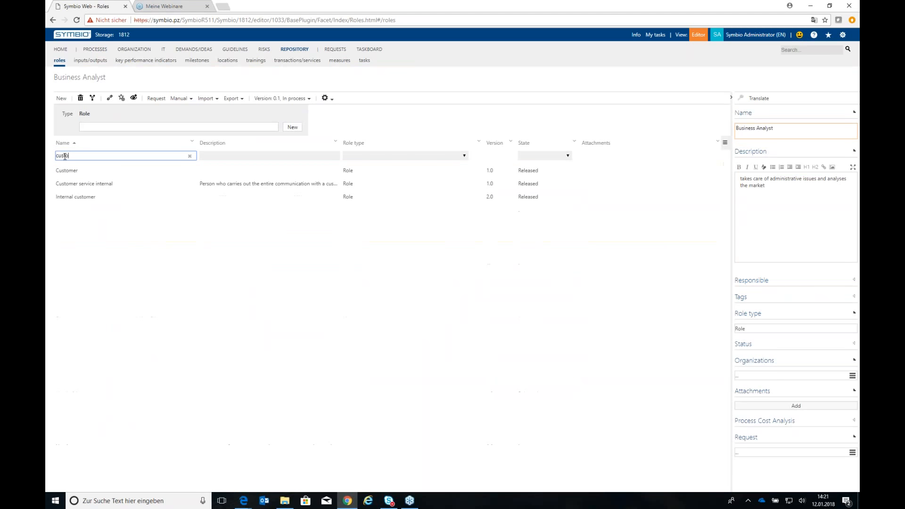
{"action": "left_click", "coordinate": [91, 172]}
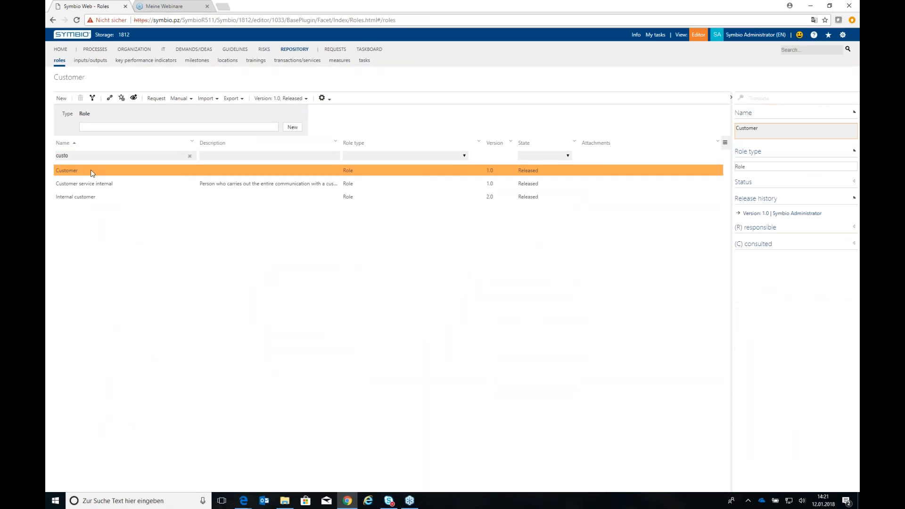
{"action": "left_click", "coordinate": [182, 100]}
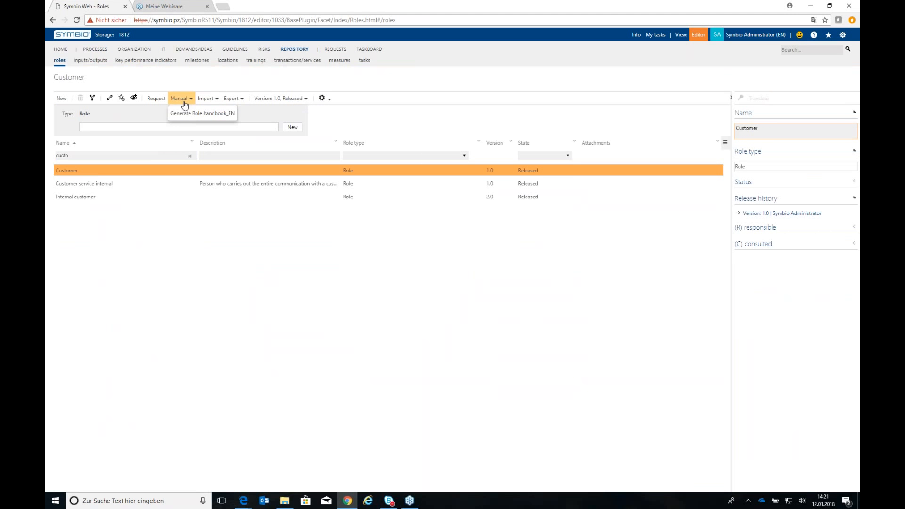
{"action": "left_click", "coordinate": [194, 114]}
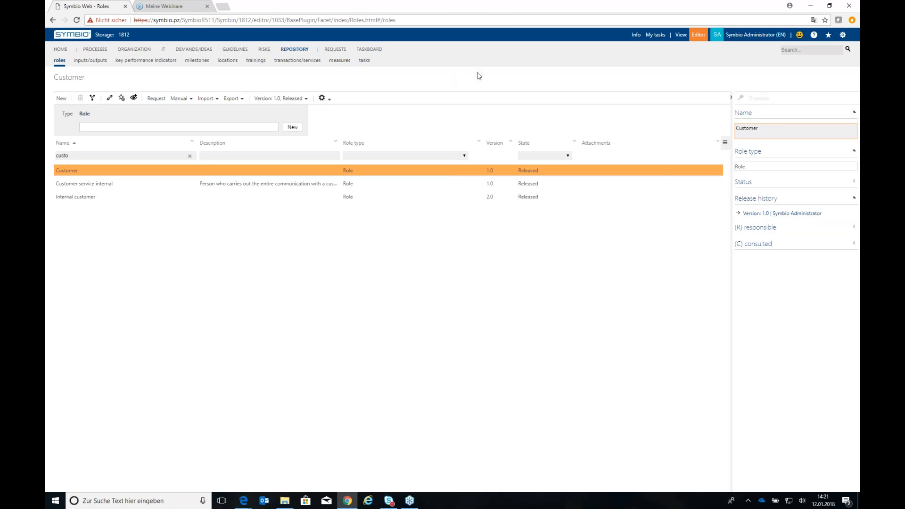
Download the exported R_Customer_Englisch document from the Customer export task's information and open it in Word
{"action": "left_click", "coordinate": [636, 34]}
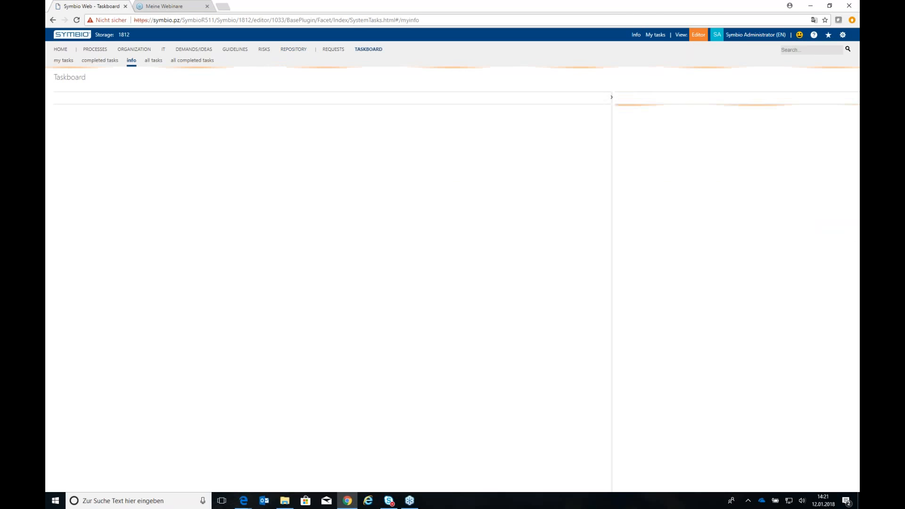
{"action": "left_click", "coordinate": [396, 141]}
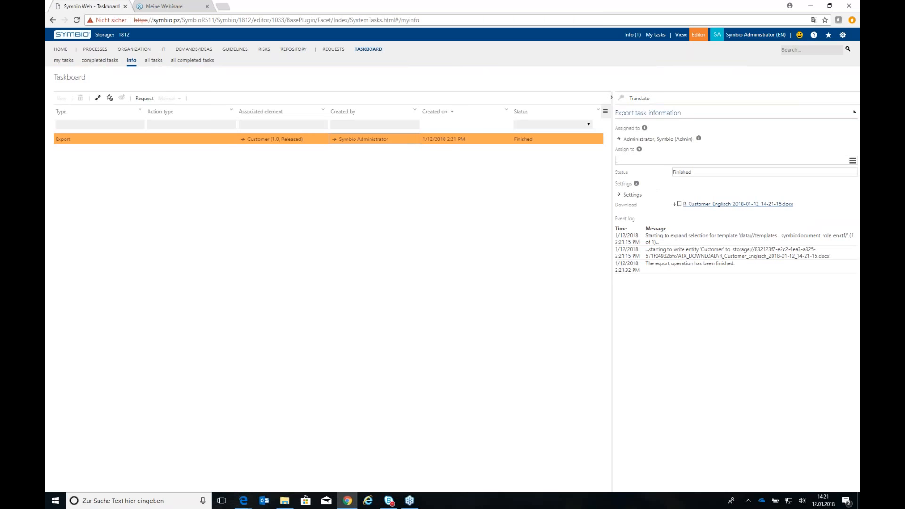
{"action": "left_click", "coordinate": [701, 206]}
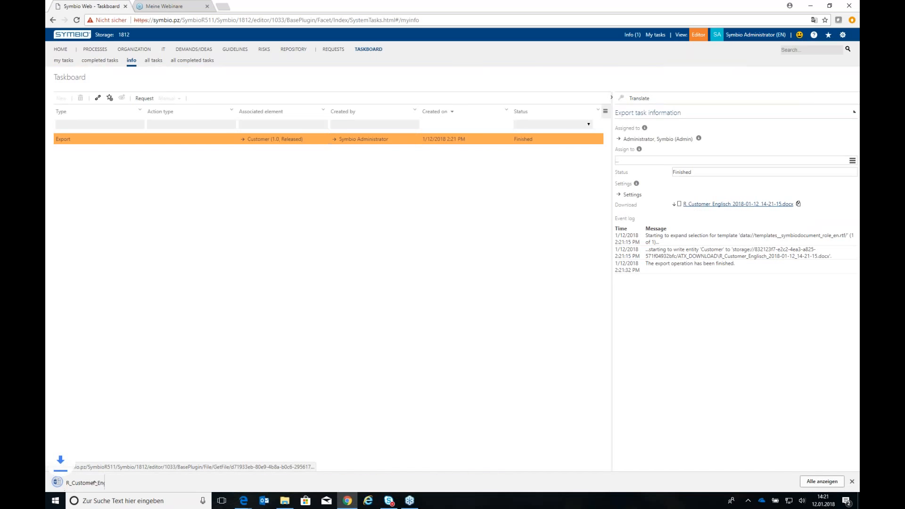
{"action": "left_click", "coordinate": [95, 490]}
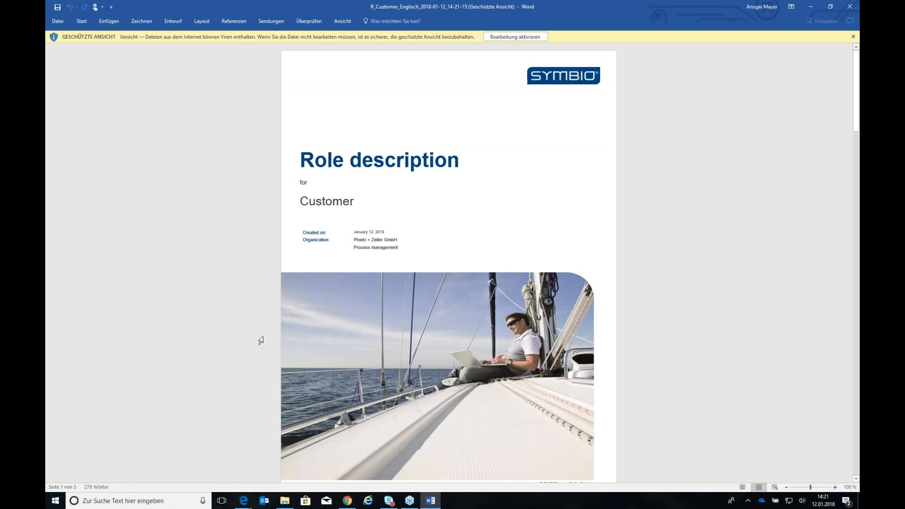
Read through the Customer role description, including its role context, obligations in released sub processes and statistical reflection, and close the document
{"action": "scroll", "coordinate": [261, 341], "scroll_direction": "down", "scroll_amount": 8}
{"action": "scroll", "coordinate": [449, 263], "scroll_direction": "down", "scroll_amount": 9}
{"action": "scroll", "coordinate": [449, 262], "scroll_direction": "down", "scroll_amount": 2}
{"action": "scroll", "coordinate": [449, 263], "scroll_direction": "down", "scroll_amount": 5}
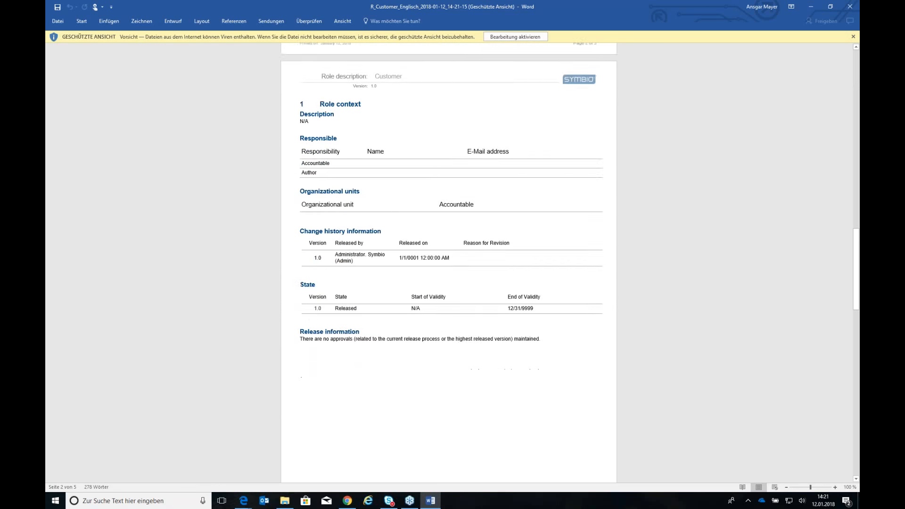
{"action": "scroll", "coordinate": [449, 262], "scroll_direction": "down", "scroll_amount": 3}
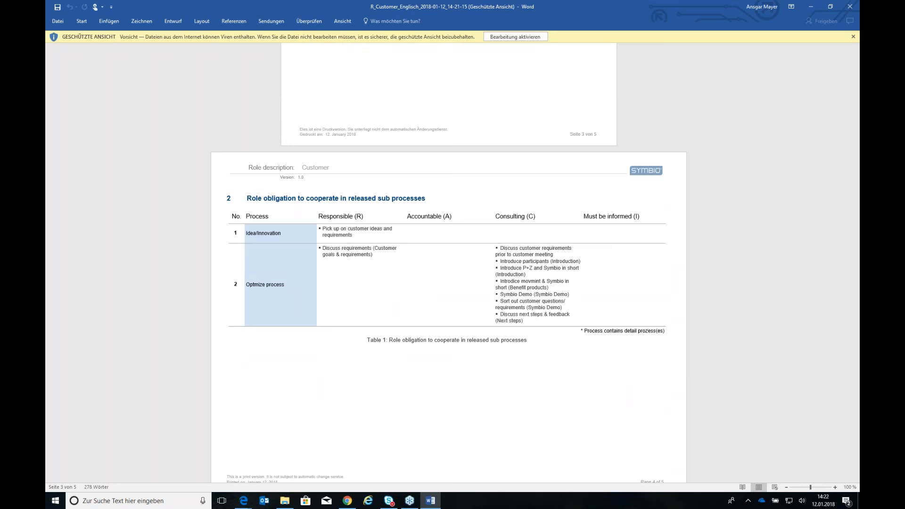
{"action": "scroll", "coordinate": [448, 264], "scroll_direction": "down", "scroll_amount": 10}
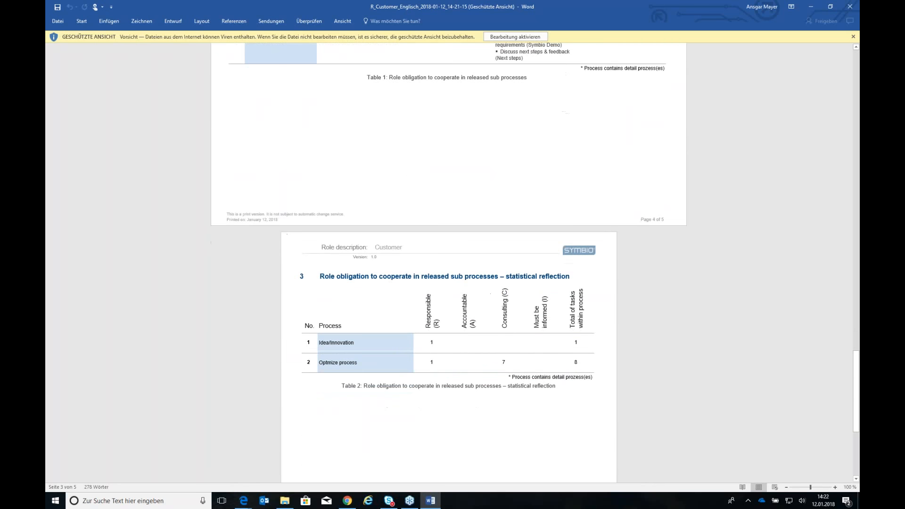
{"action": "scroll", "coordinate": [448, 264], "scroll_direction": "down", "scroll_amount": 1}
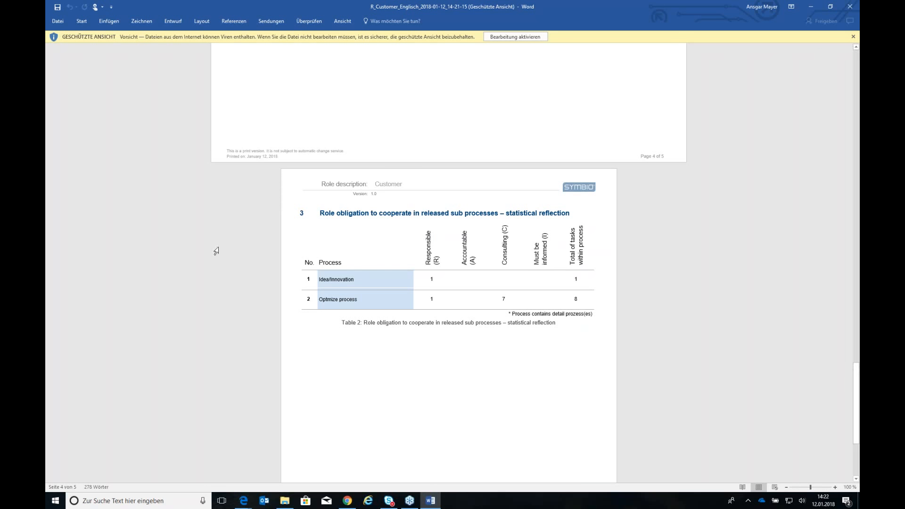
{"action": "left_click", "coordinate": [848, 7]}
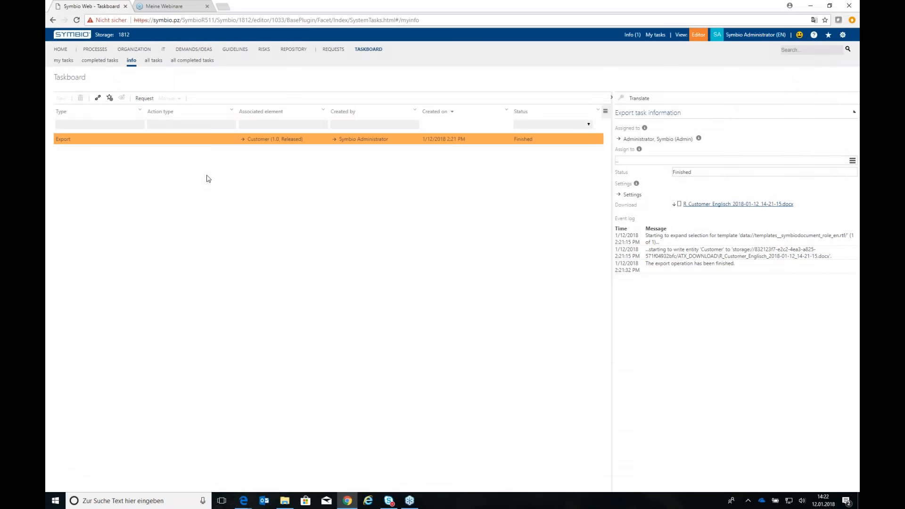
Create a sub process named "Analyse suppliers" under Structure suppliers in the process architecture
{"action": "left_click", "coordinate": [710, 206]}
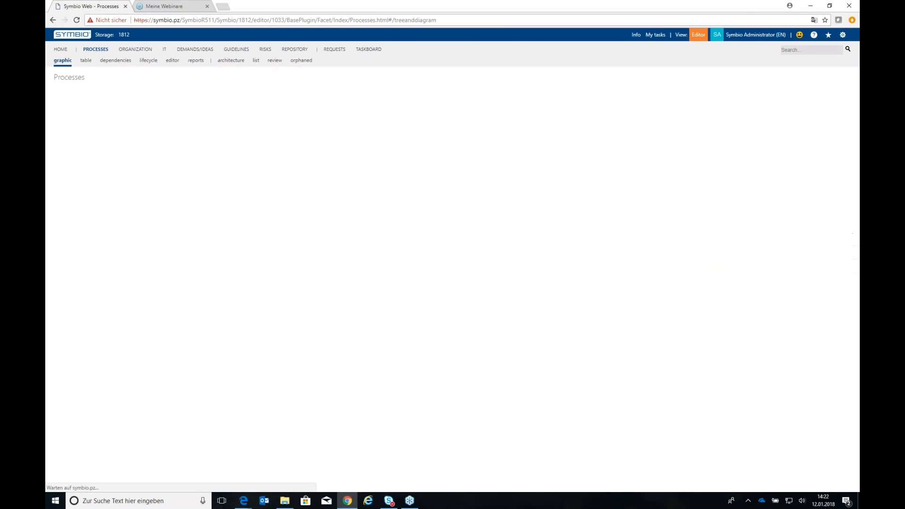
{"action": "left_click", "coordinate": [231, 61]}
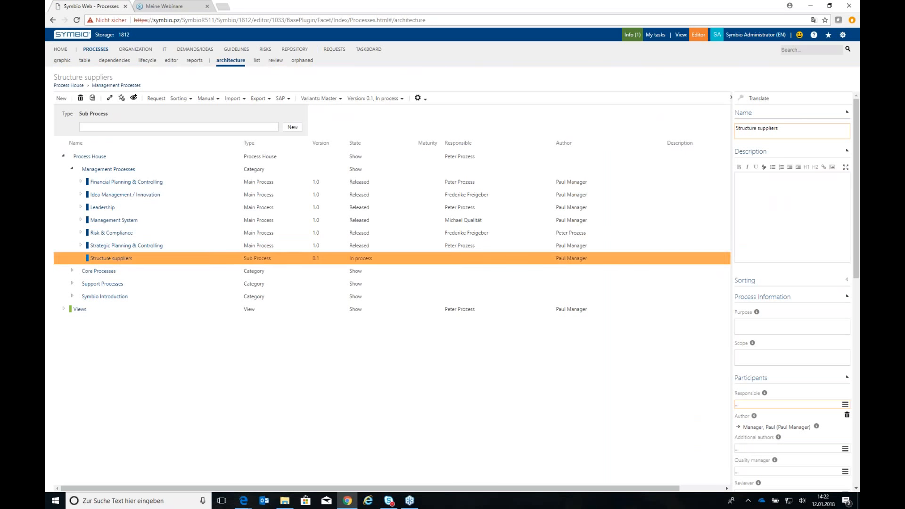
{"action": "left_click", "coordinate": [102, 127]}
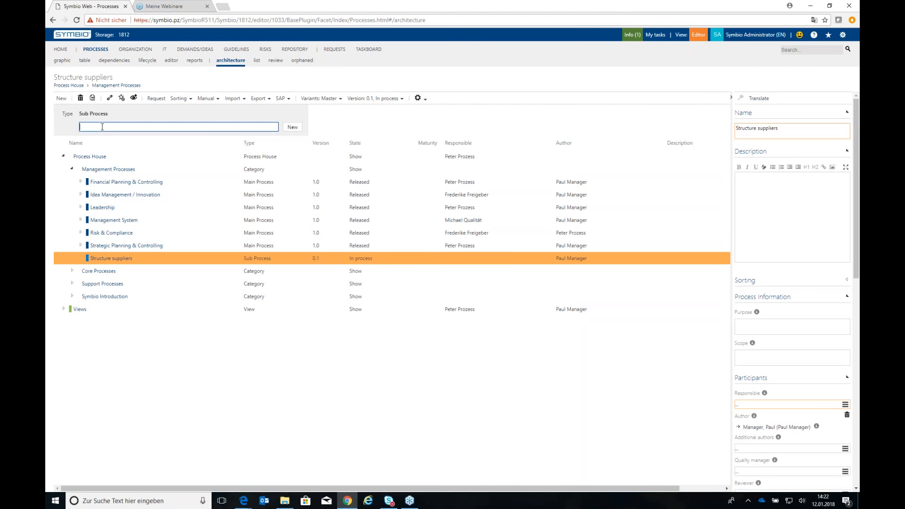
{"action": "type", "text": "Analyse suppliers"}
{"action": "left_click", "coordinate": [292, 127]}
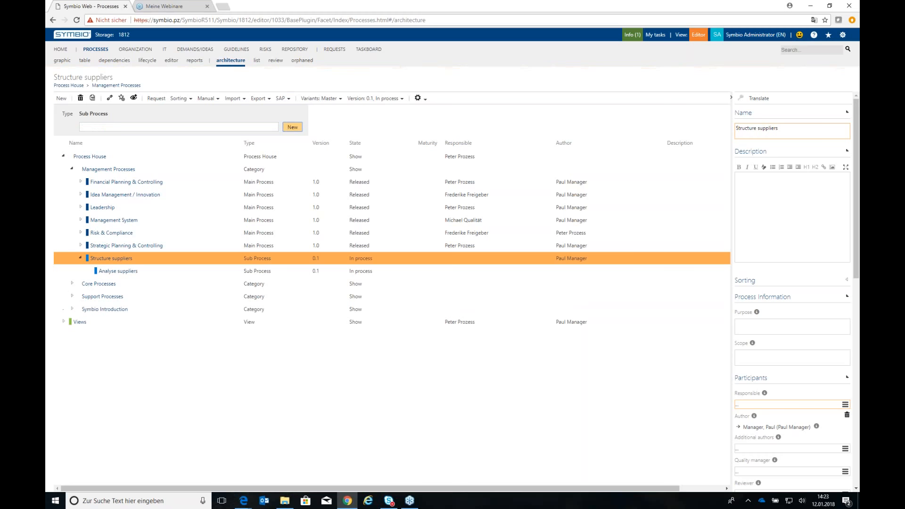